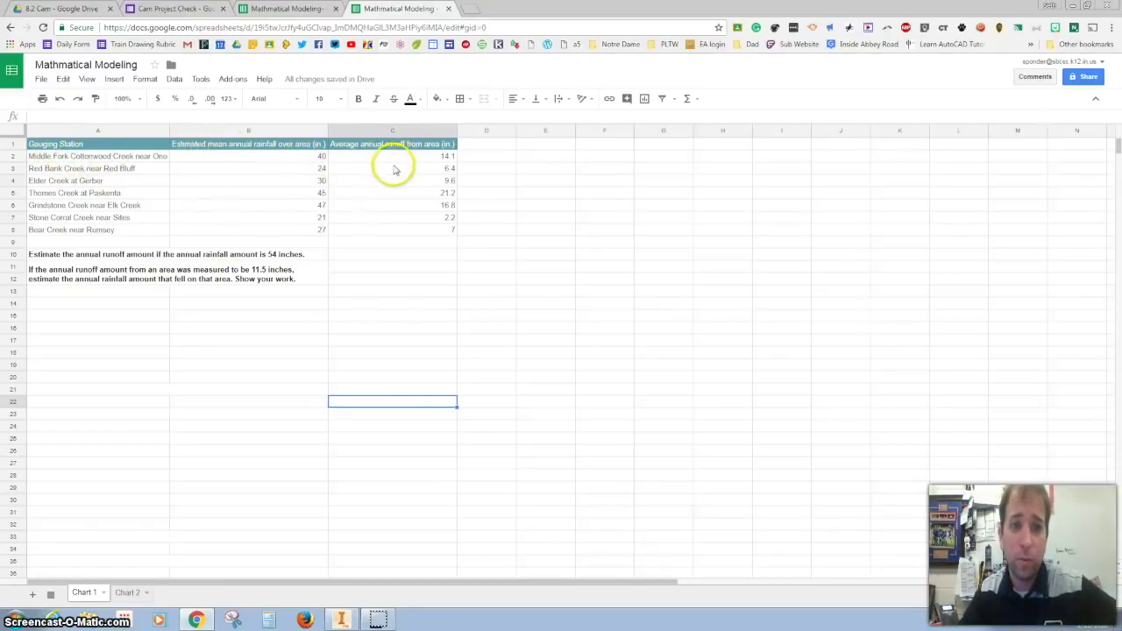
Insert a scatter chart of the rainfall and runoff data in B1:C8 and place it beside the table.
left_click_drag(112, 147, 301, 170)
left_click(271, 143)
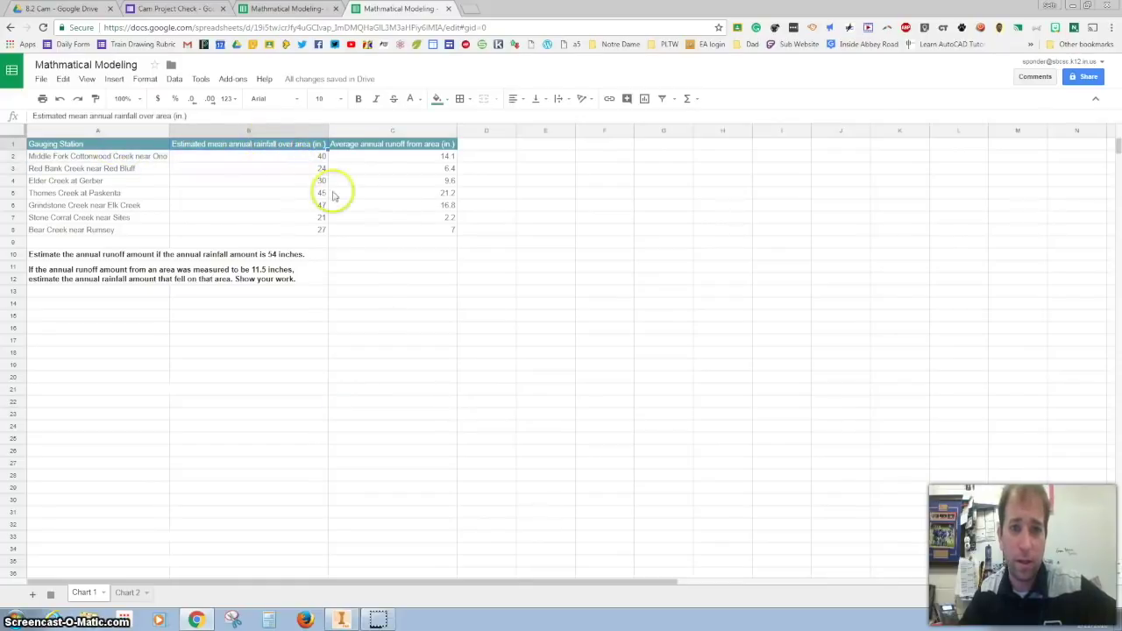
left_click_drag(394, 231, 268, 151)
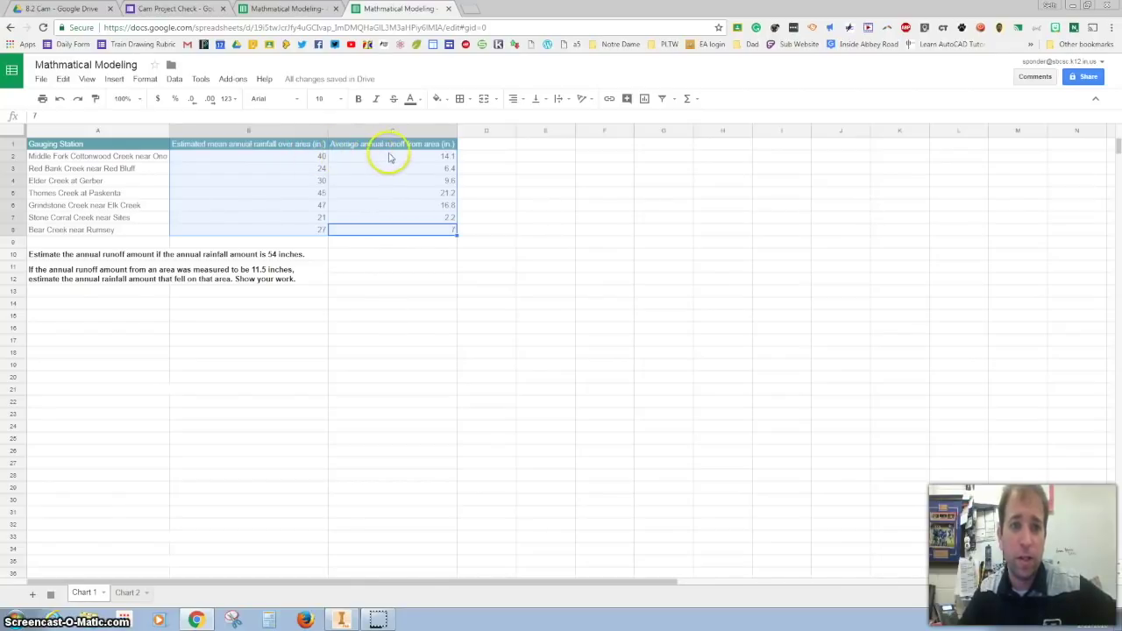
left_click(645, 99)
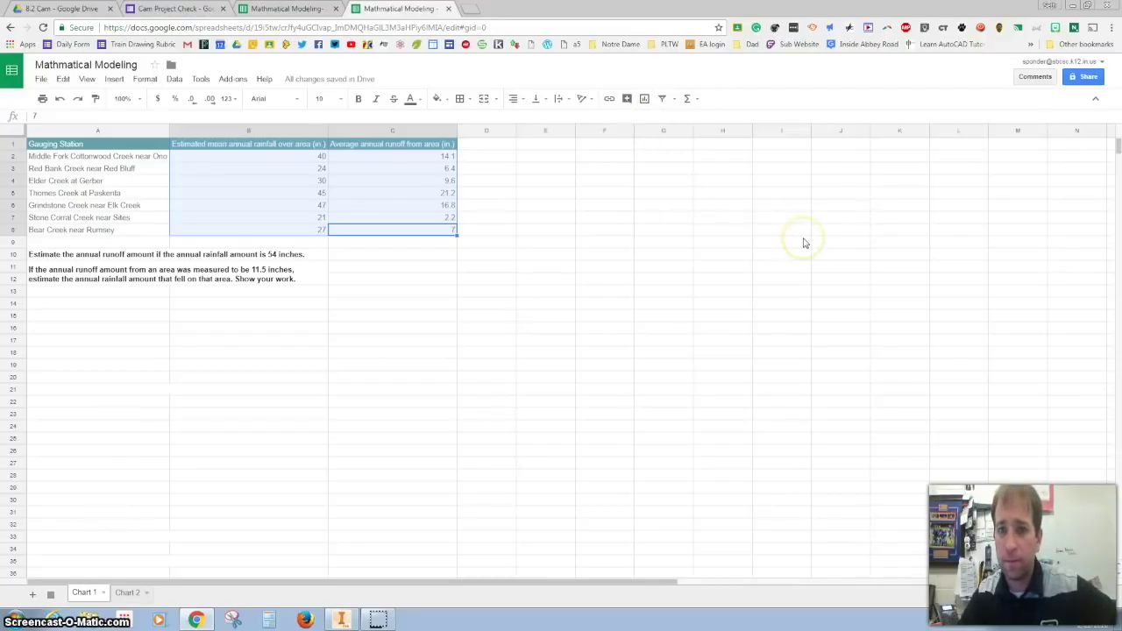
left_click(644, 100)
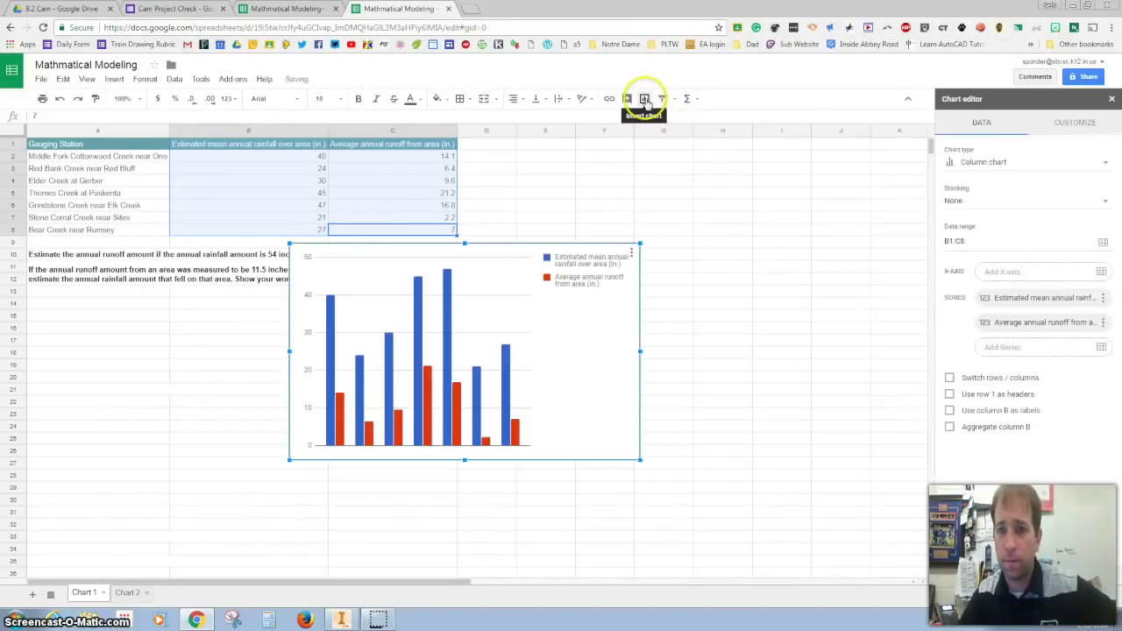
left_click_drag(493, 260, 753, 170)
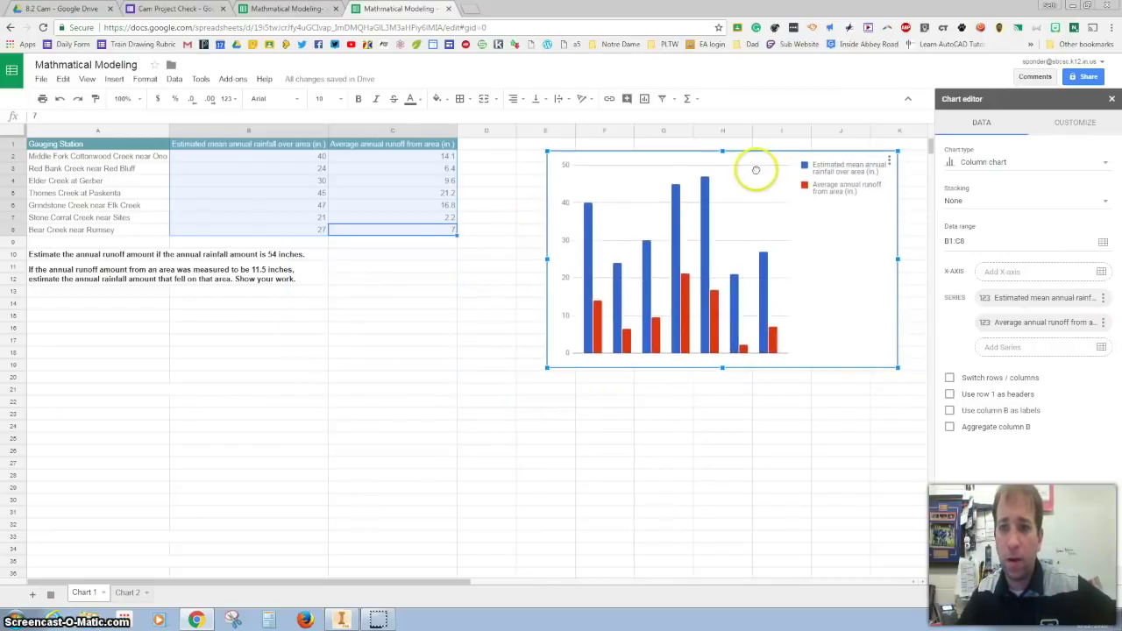
left_click(1102, 162)
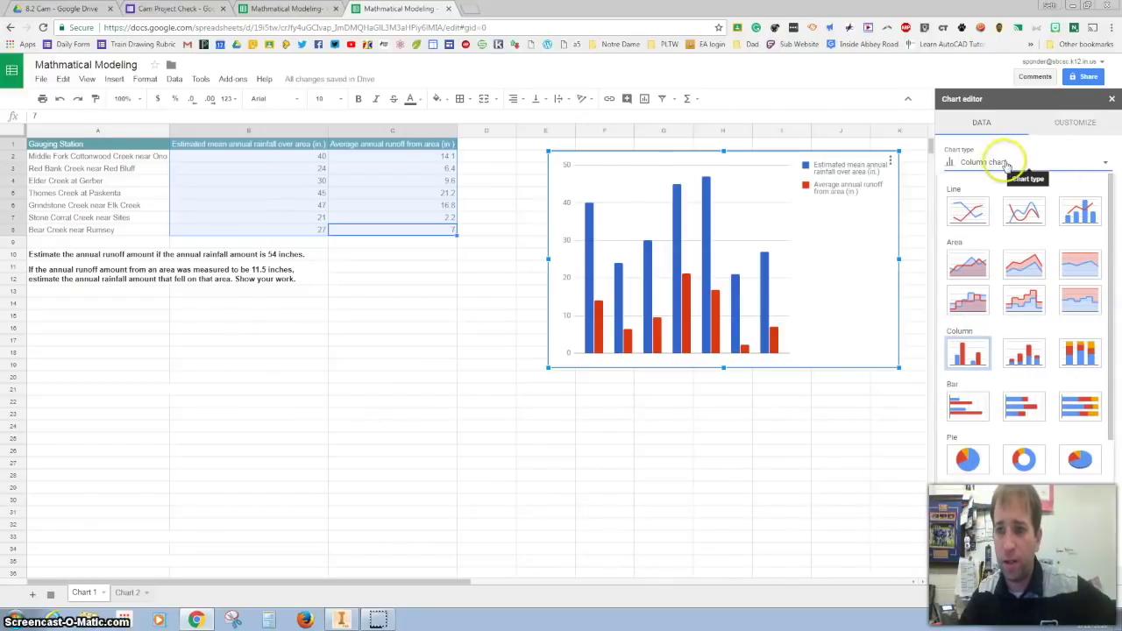
left_click(966, 511)
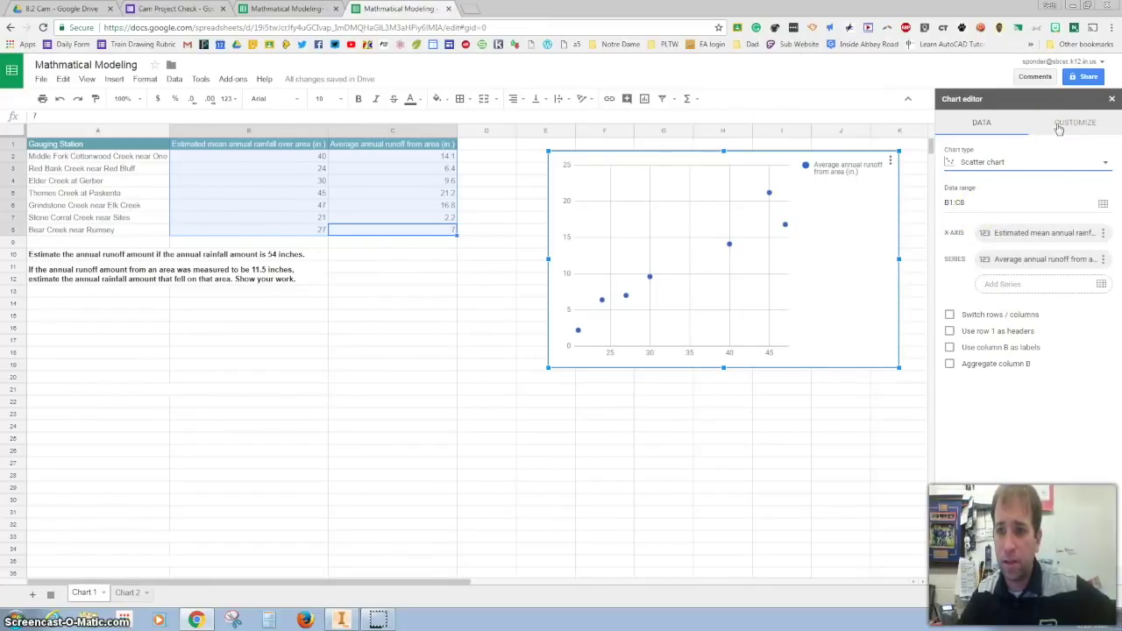
Add a linear trendline to the runoff series, labelled with its equation and showing R².
left_click(1059, 124)
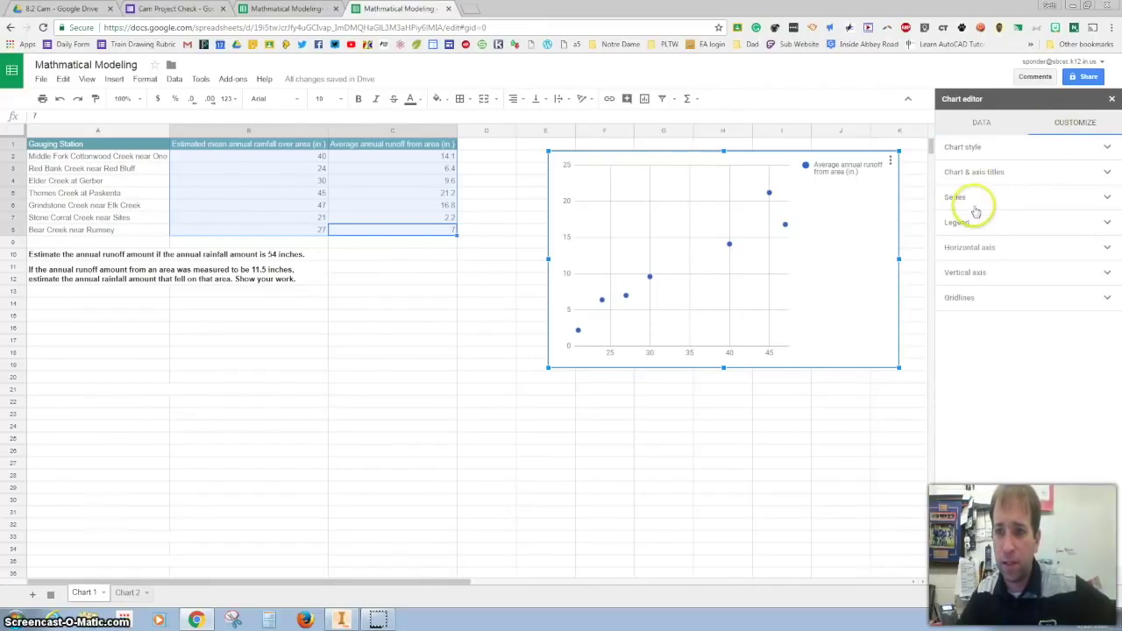
left_click(955, 227)
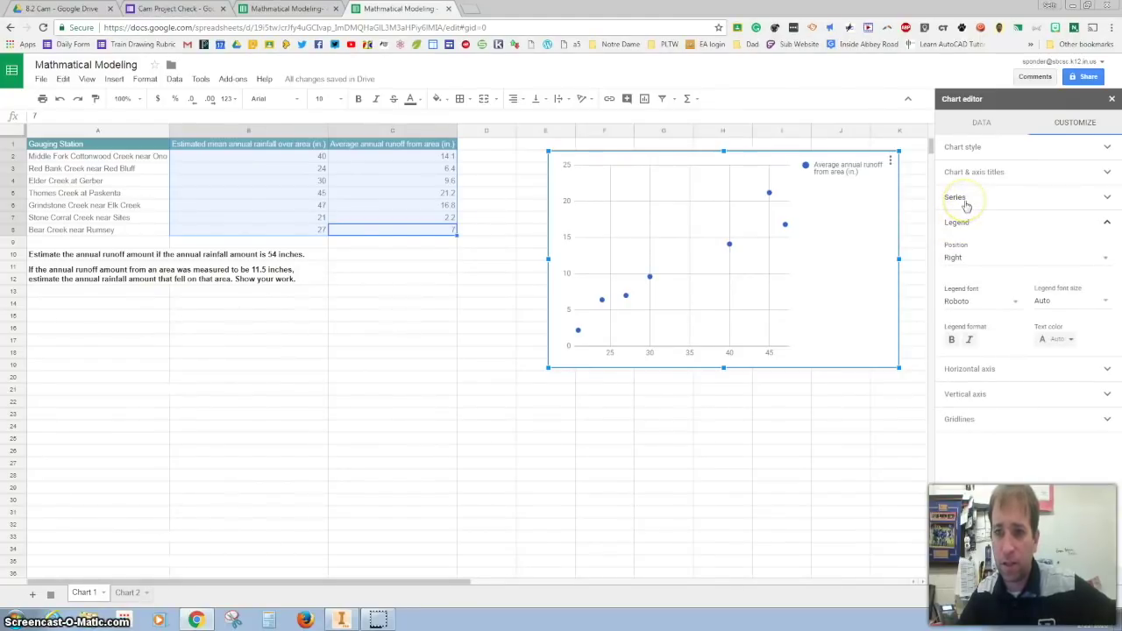
left_click(963, 200)
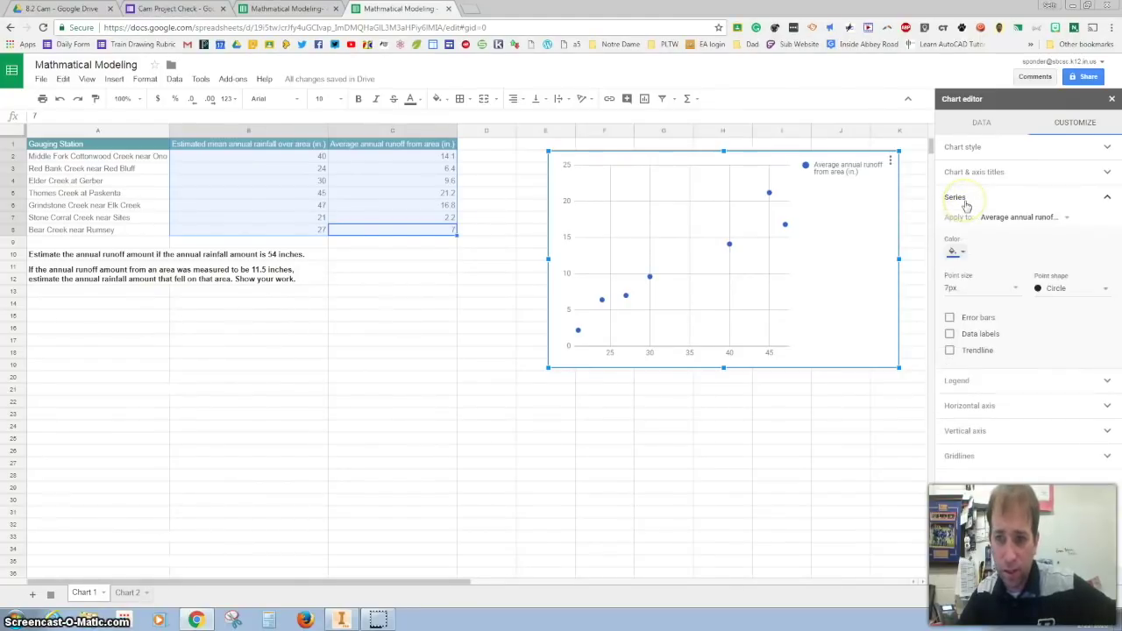
left_click(950, 352)
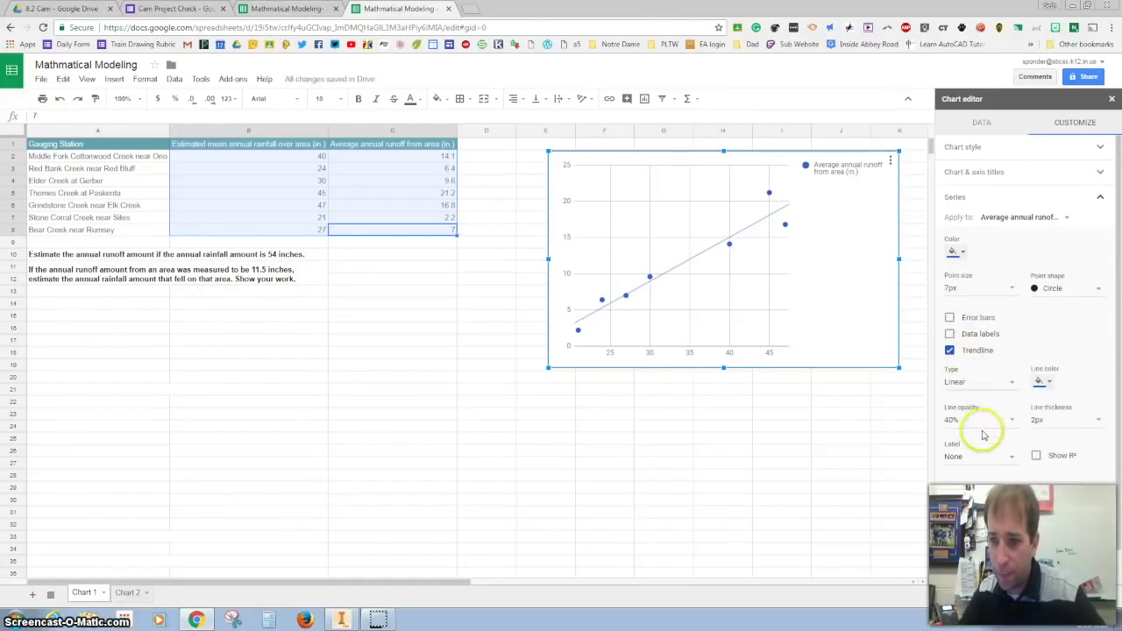
left_click(975, 480)
left_click(1037, 457)
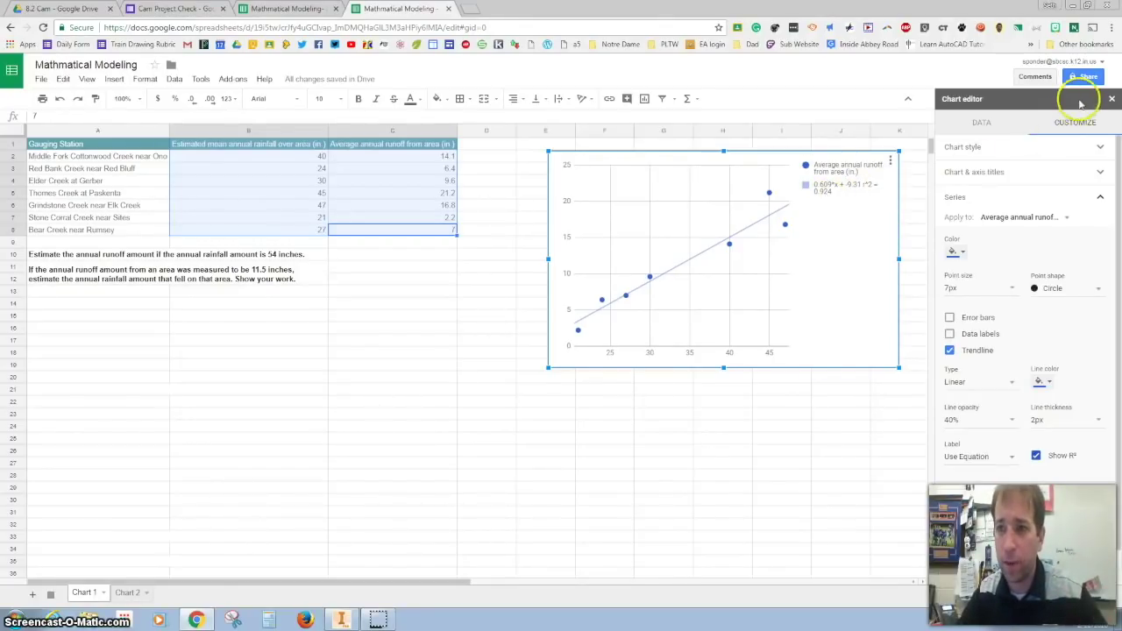
Title the chart "Annual Rainfall vs Annual Runoff".
left_click(972, 172)
left_click(958, 224)
type("Annual Rainfallvs Annual Runoff")
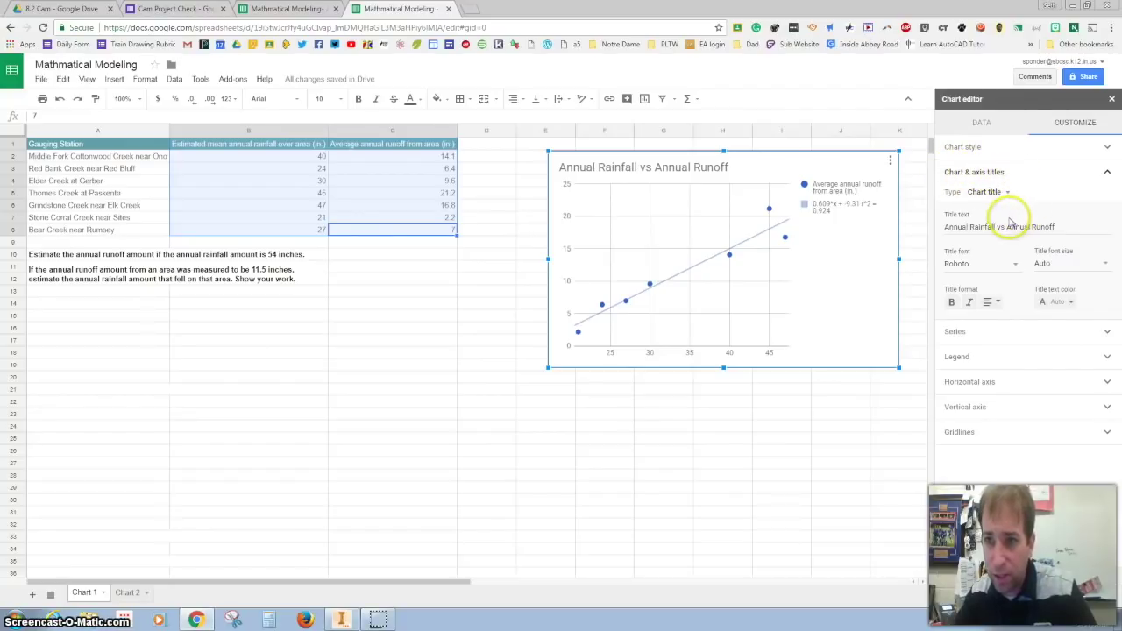
Title the chart's horizontal axis "Annual Rainfall" and its vertical axis "Annual Runoff", and close the chart editor.
left_click(1007, 194)
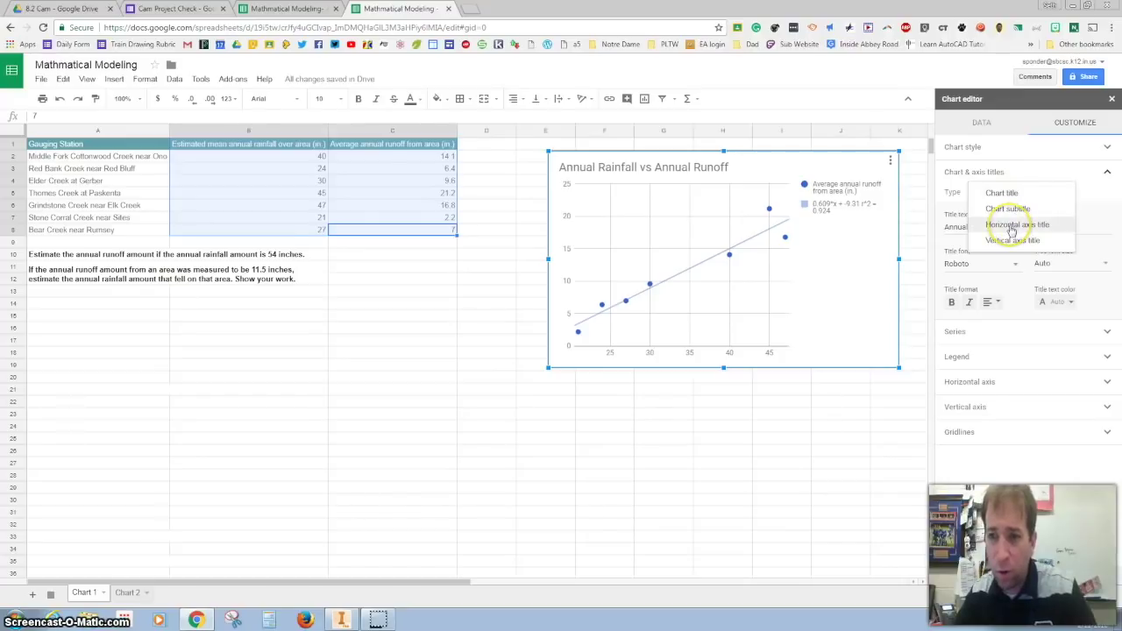
left_click(1012, 224)
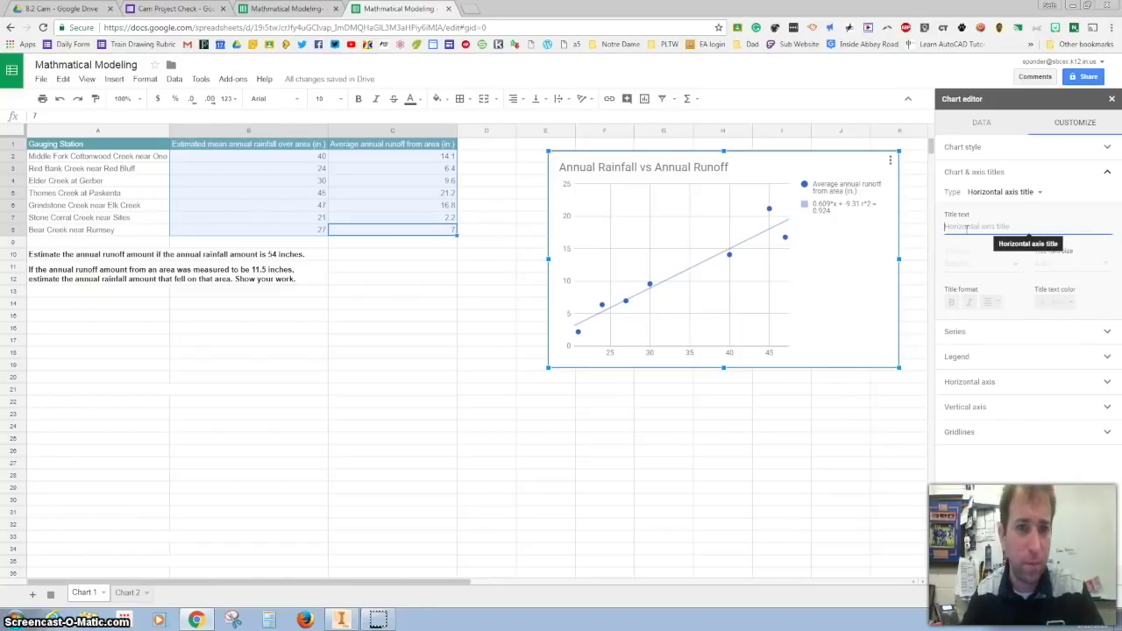
type("Annual Rainfall")
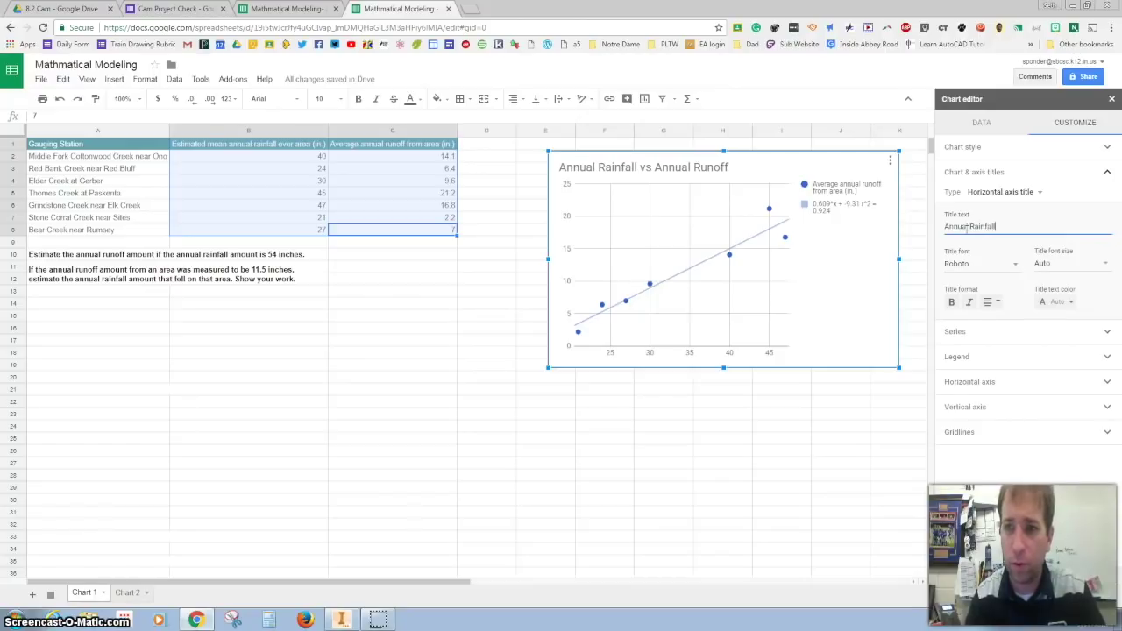
left_click(1037, 192)
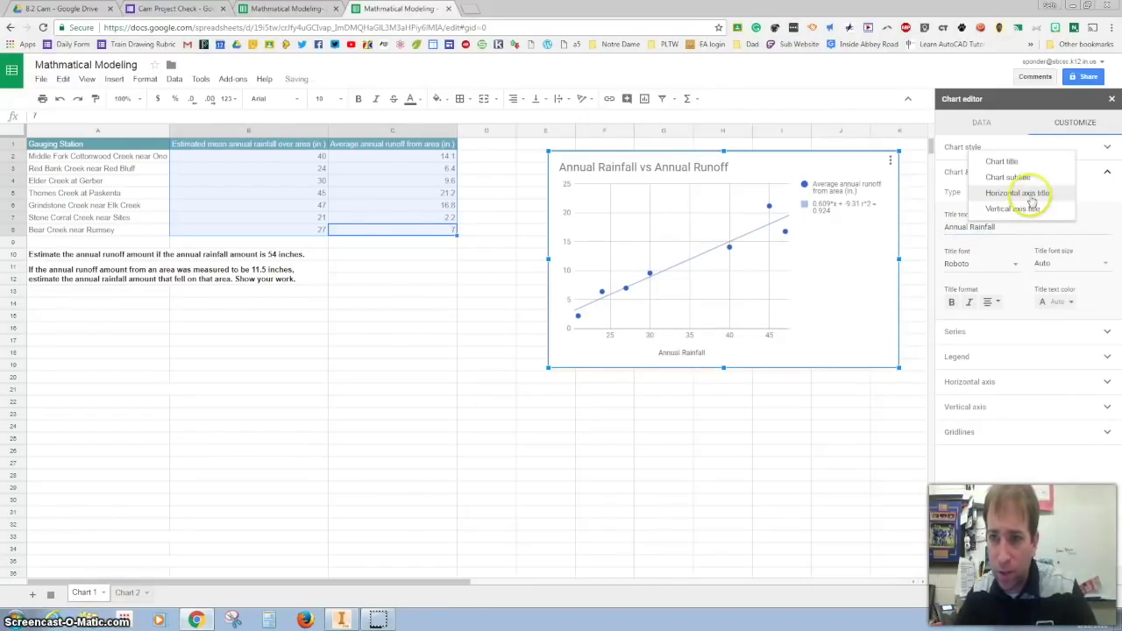
left_click(1027, 212)
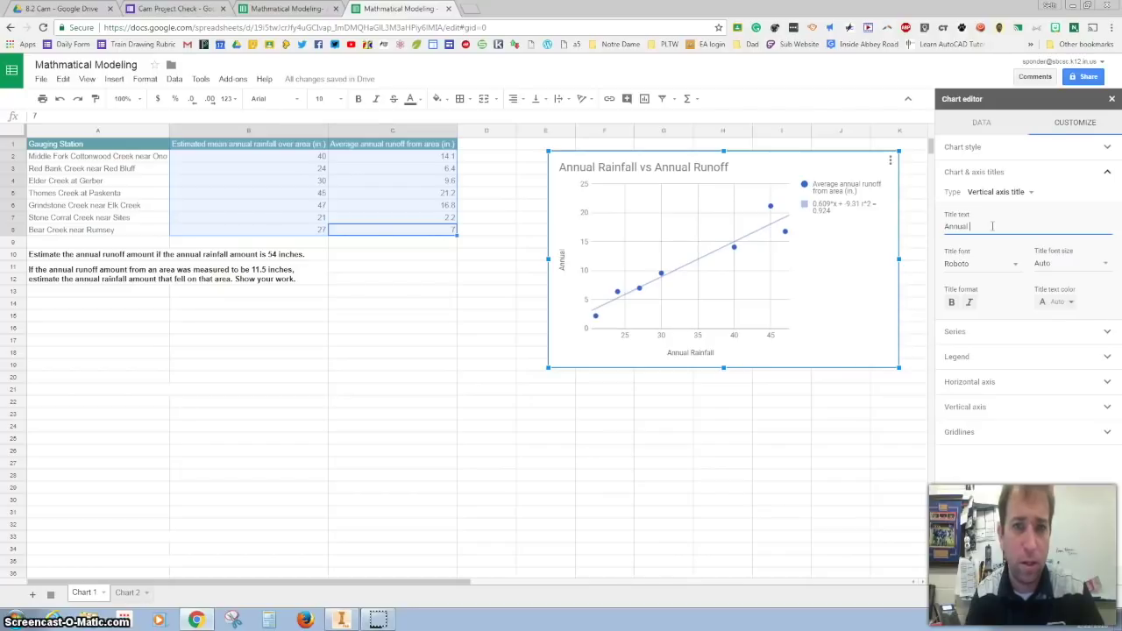
type("noff")
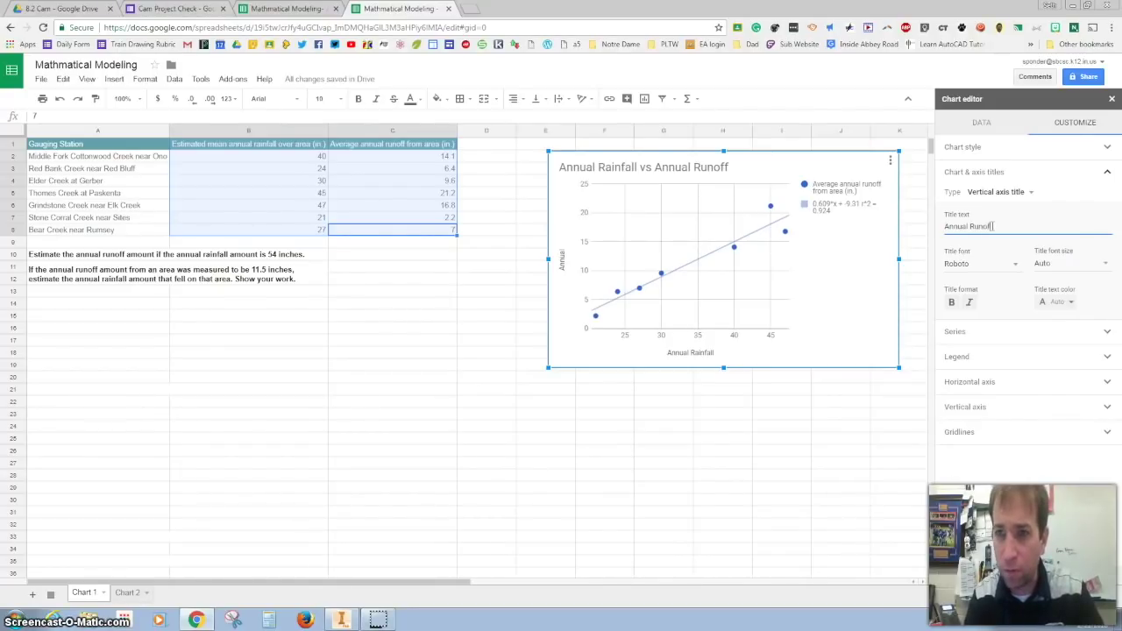
left_click(1113, 101)
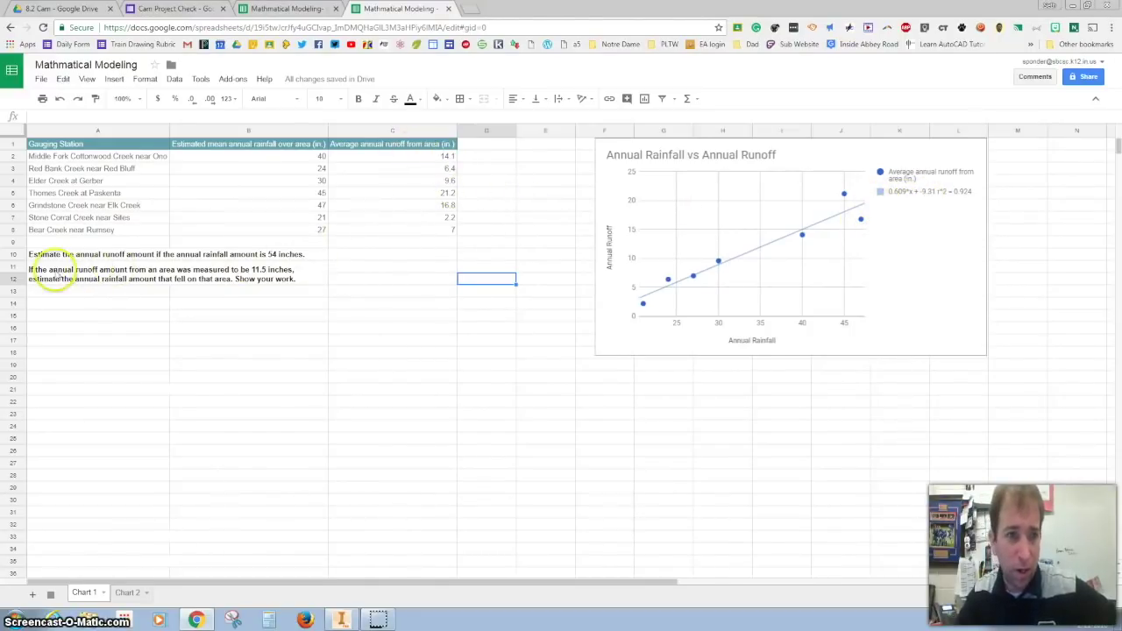
Enter the rainfall amount 54 in cell C10, beside the first estimation question.
left_click(414, 255)
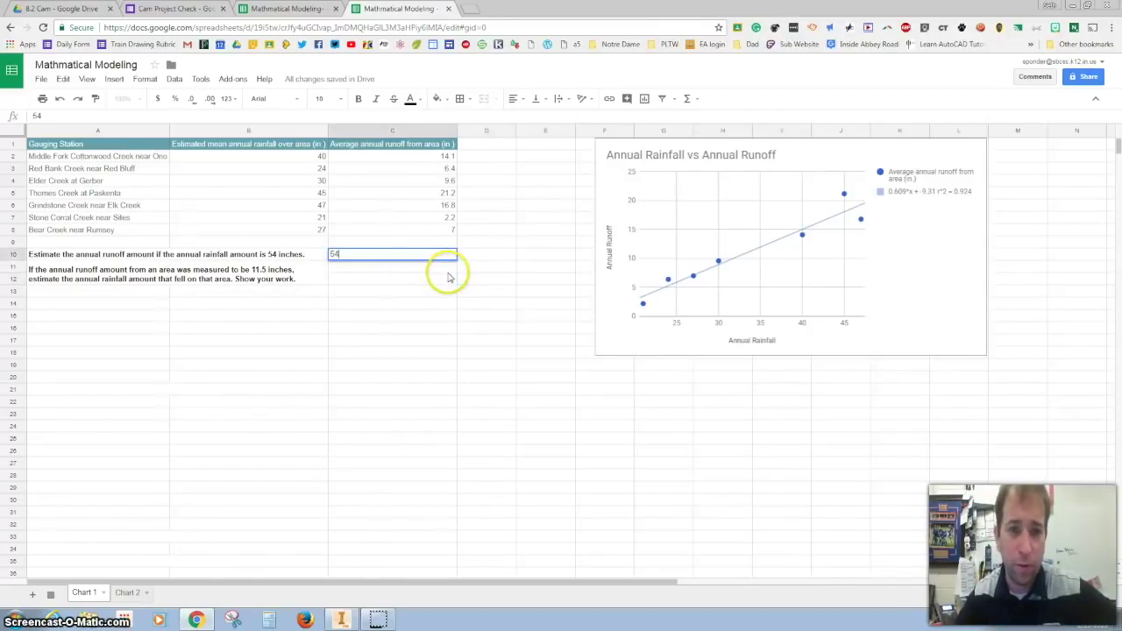
left_click(471, 254)
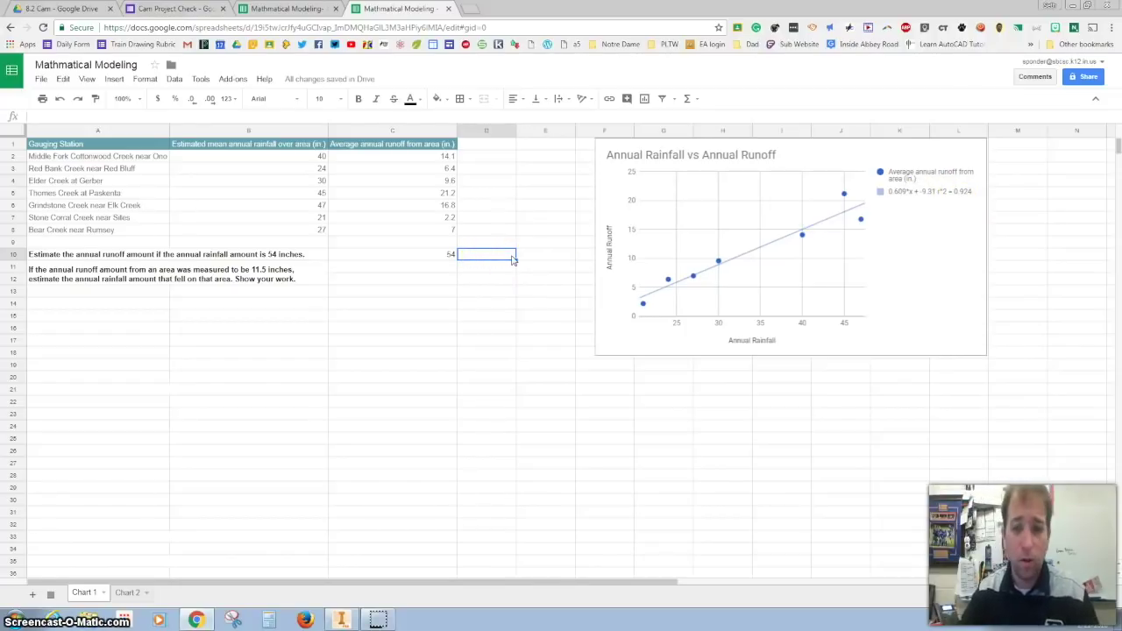
type("=")
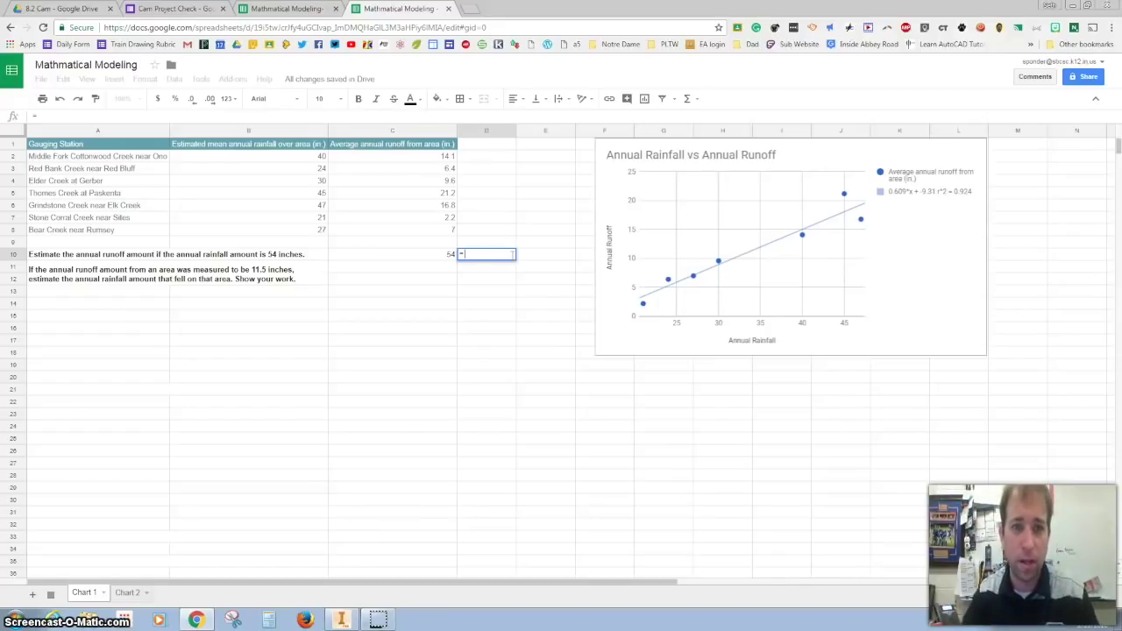
key("Escape")
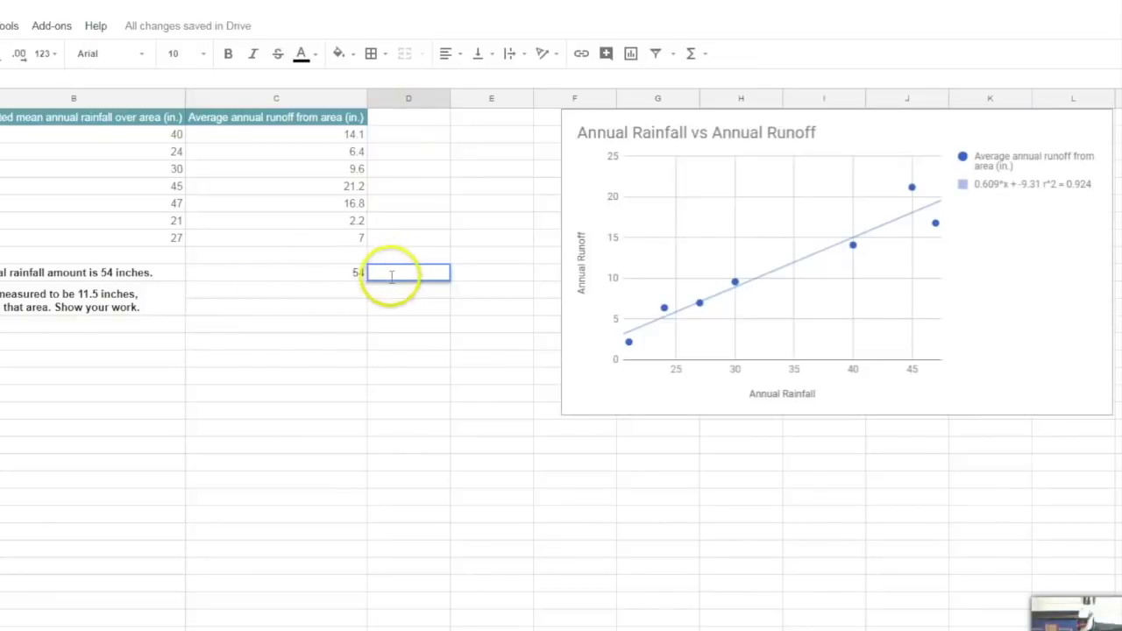
left_click(326, 280)
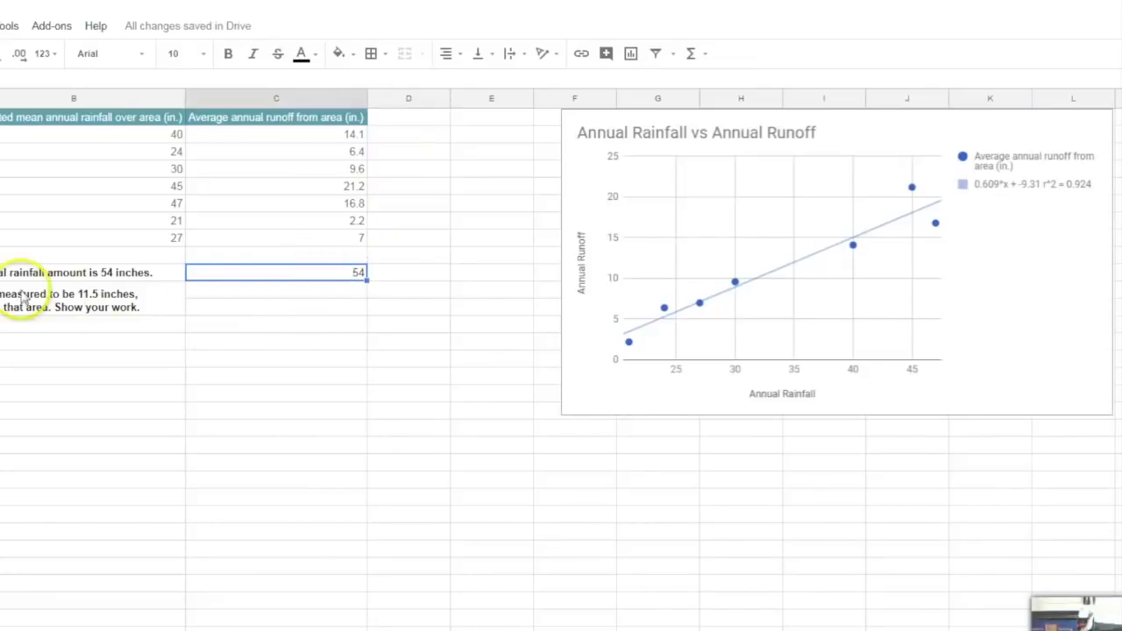
Calculate the estimated runoff in D10 from the trendline equation with the formula =(0.609*C10-9.31).
left_click(431, 278)
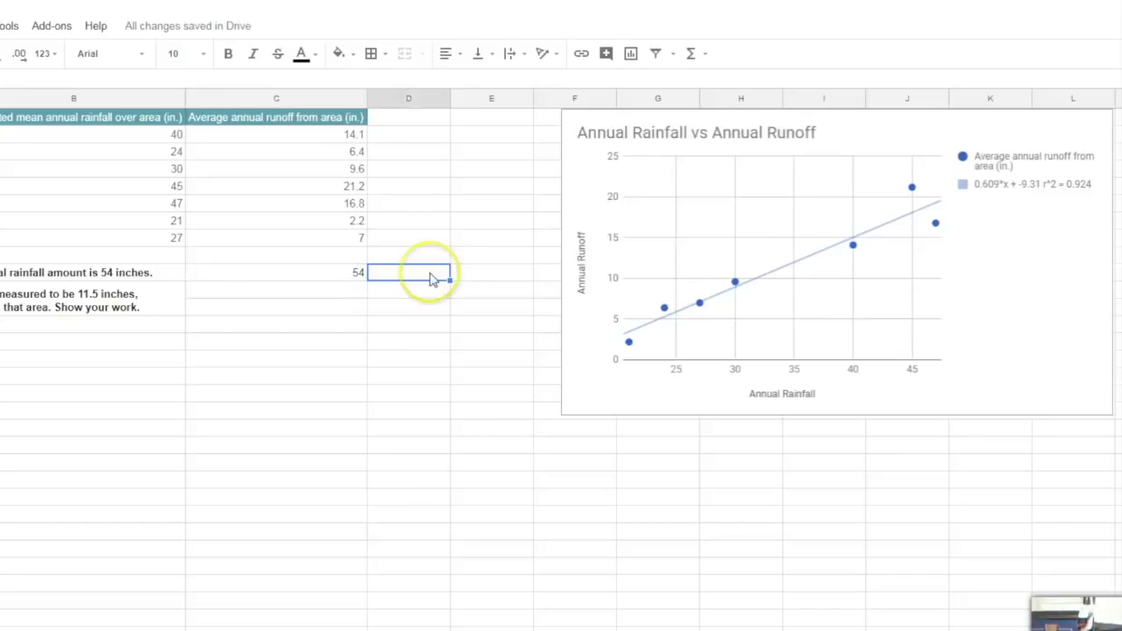
type("=")
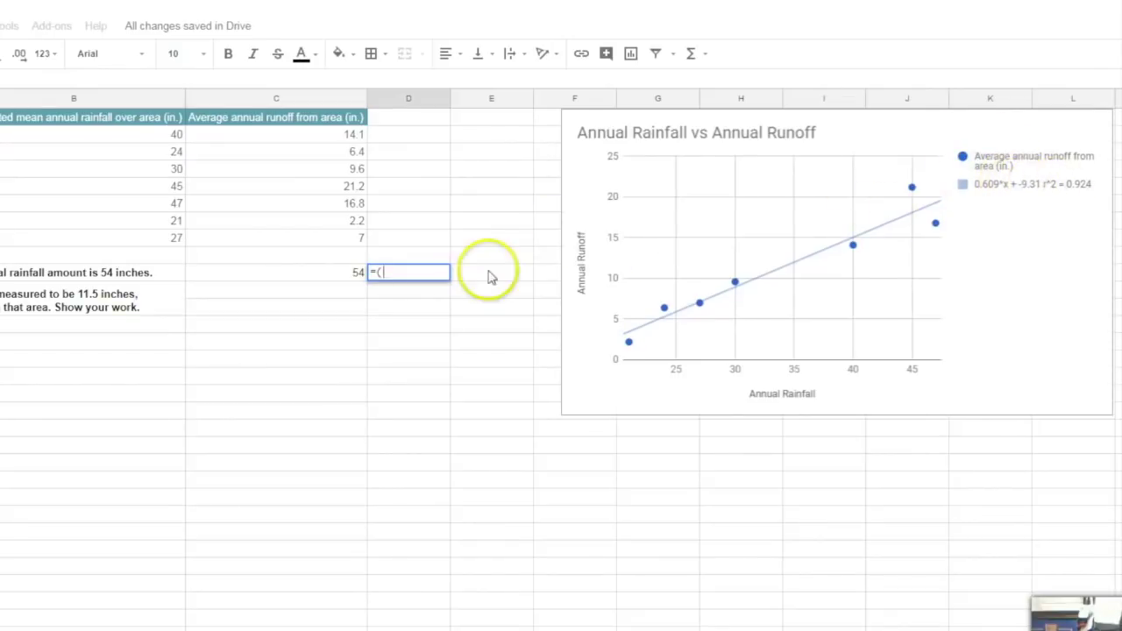
type("(0")
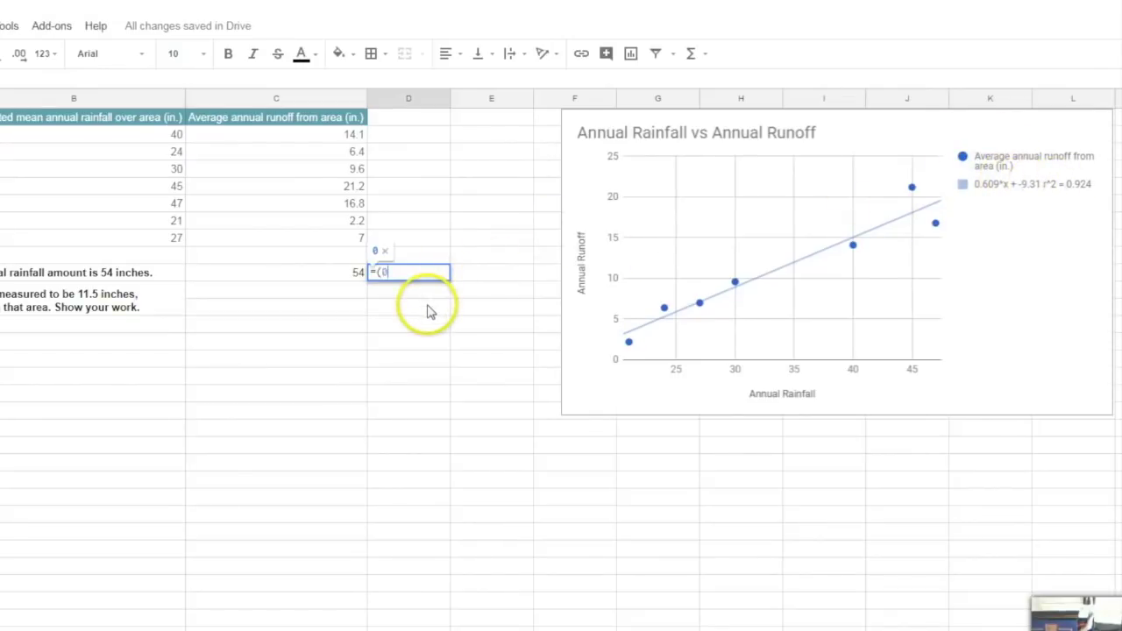
type(".609*")
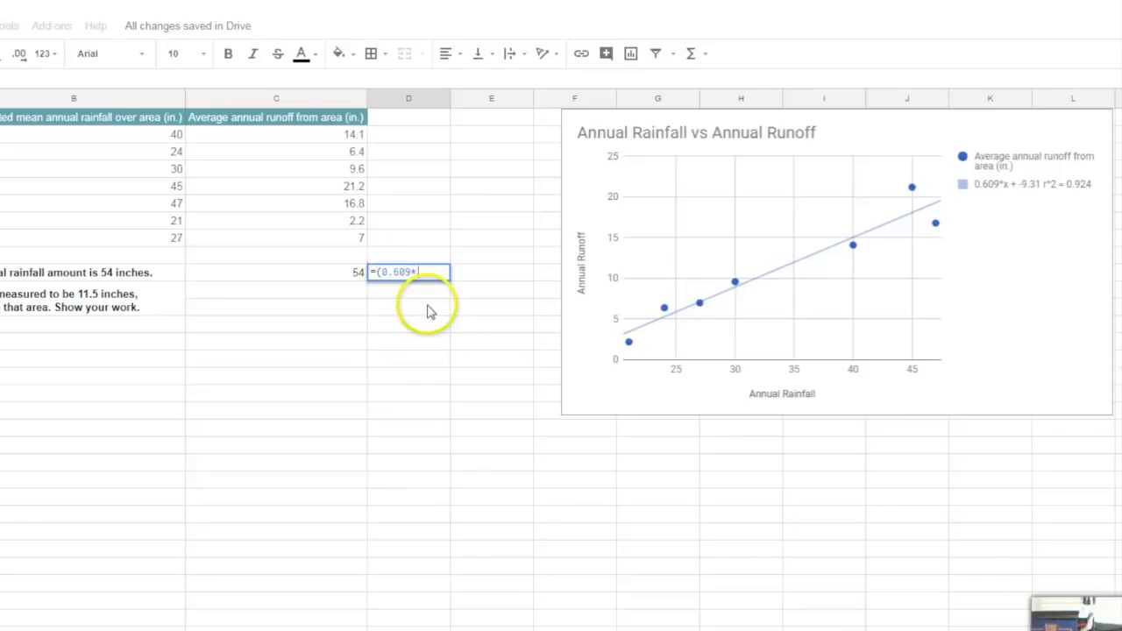
left_click(351, 276)
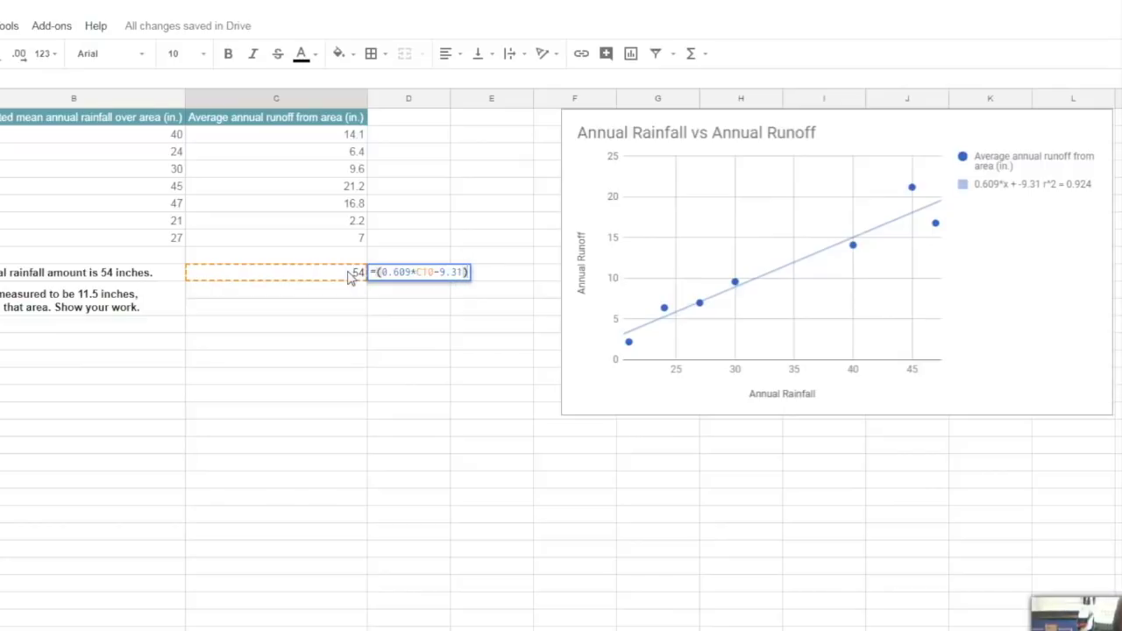
key("Return")
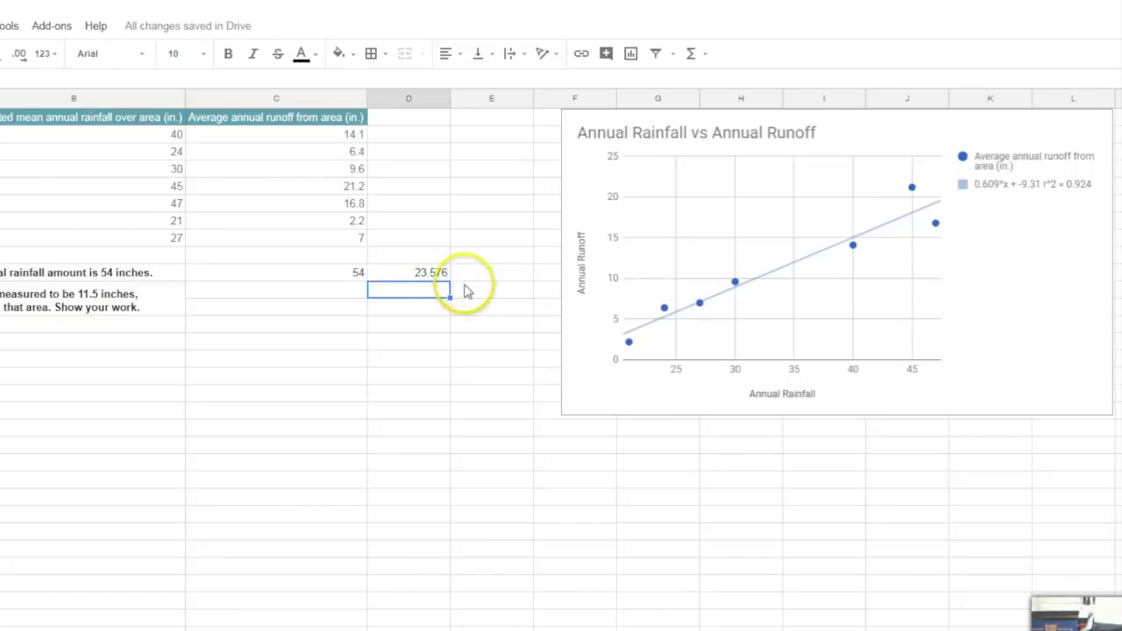
Test the runoff formula with a rainfall of 35 in C10 and restore the value to 54.
left_click(344, 279)
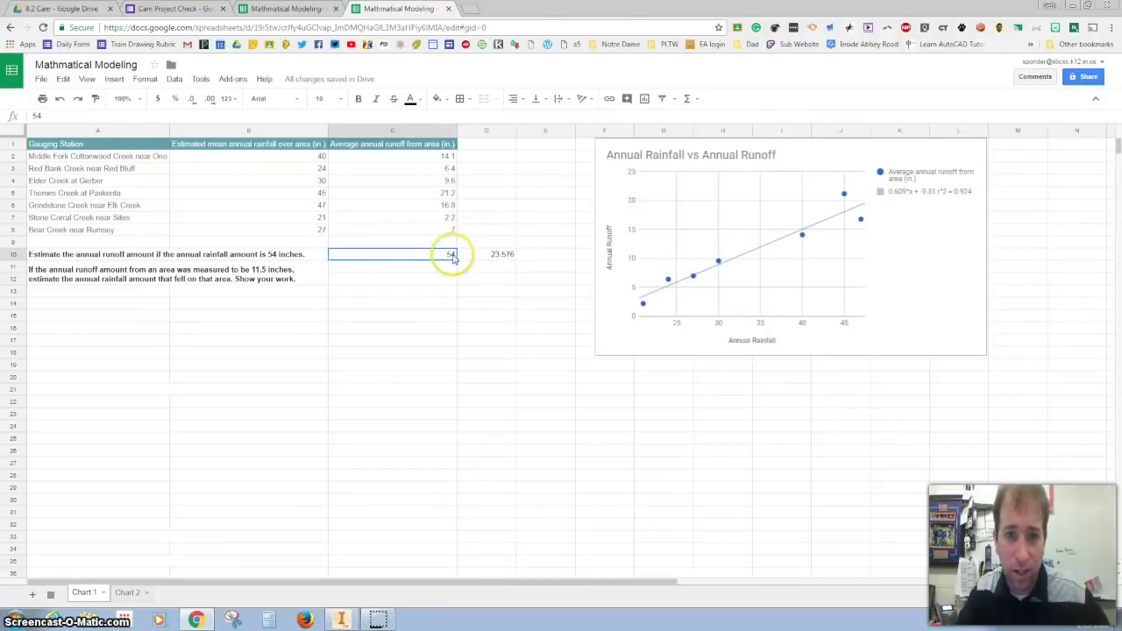
type("35")
key("Return")
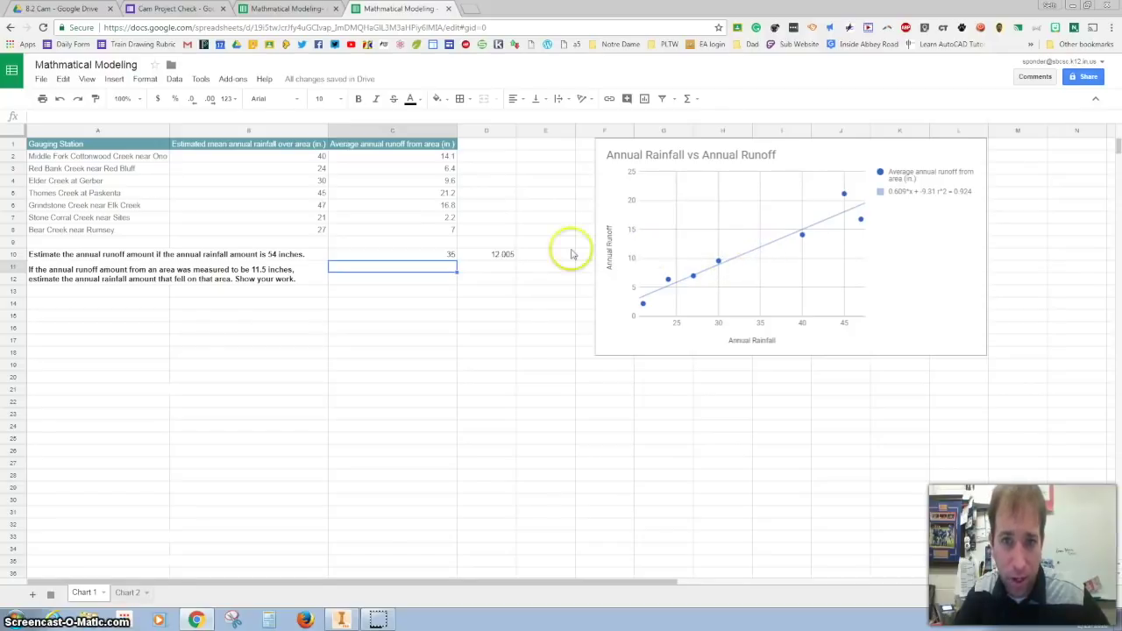
left_click(440, 256)
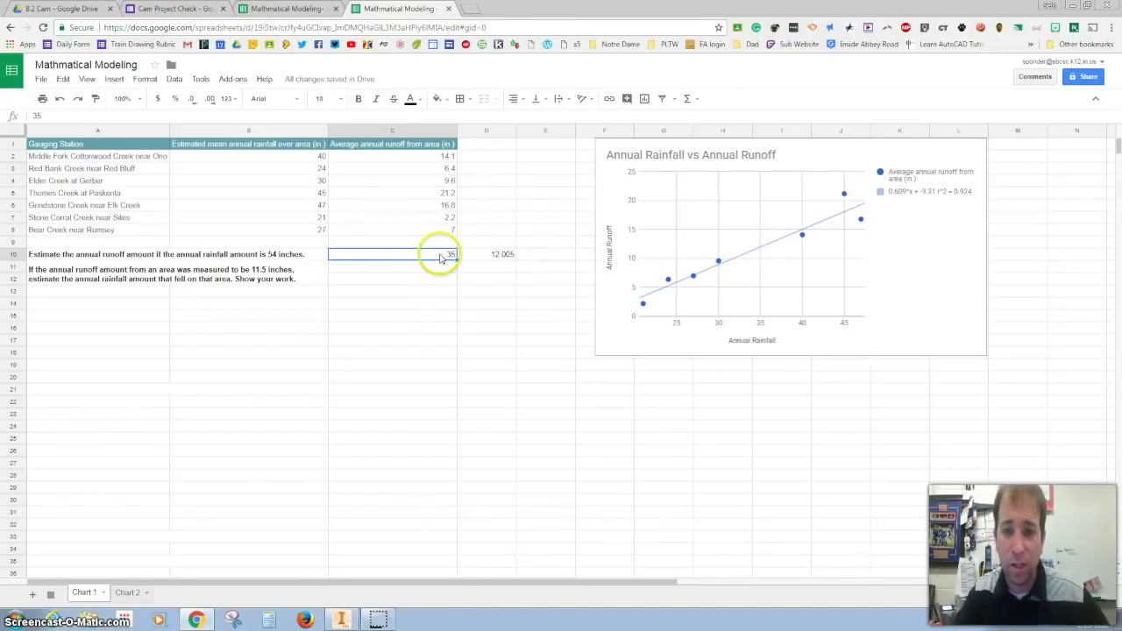
key("Return")
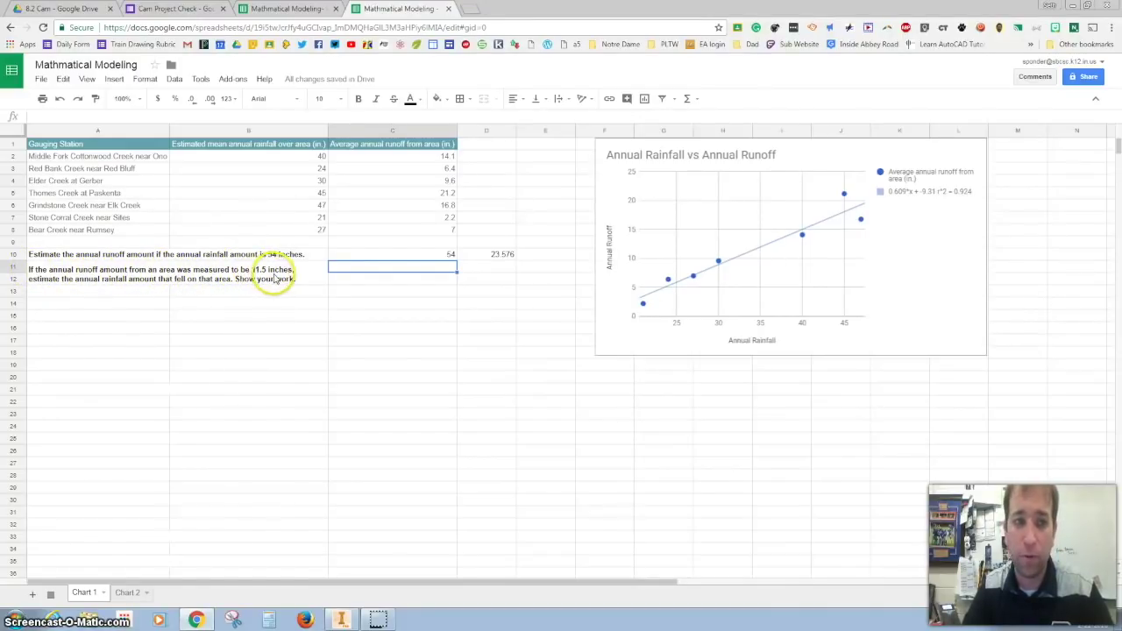
Enter the runoff 11.5 in C11 and calculate the estimated rainfall in D11 with the formula =(C11+9.31)/0.609.
type("11.5")
key("Return")
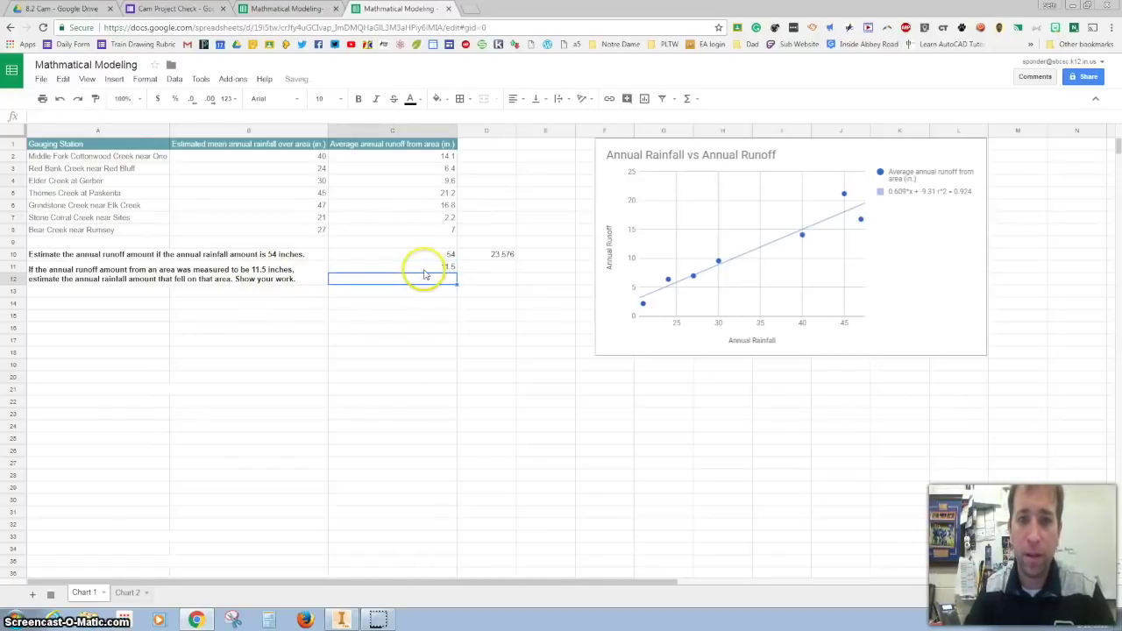
left_click(490, 266)
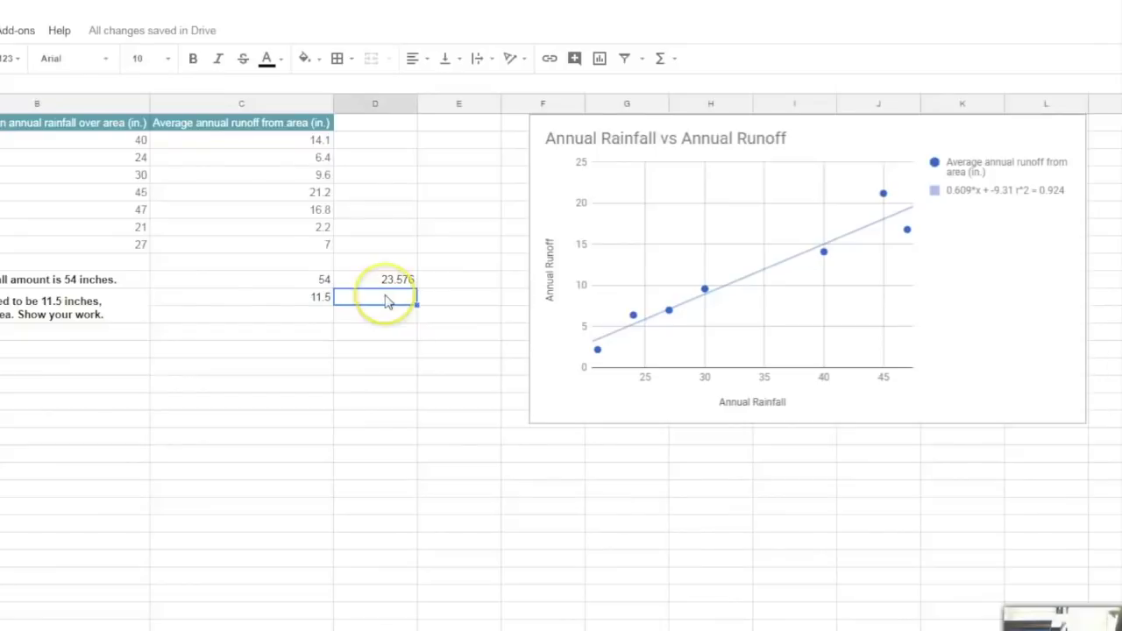
type("=(")
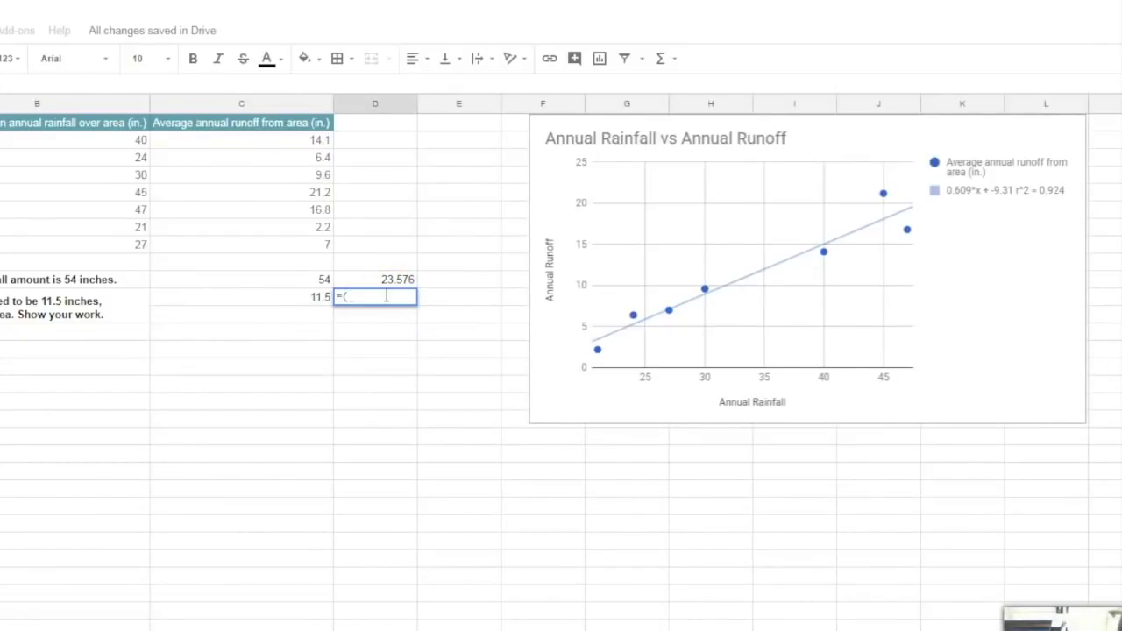
left_click(315, 297)
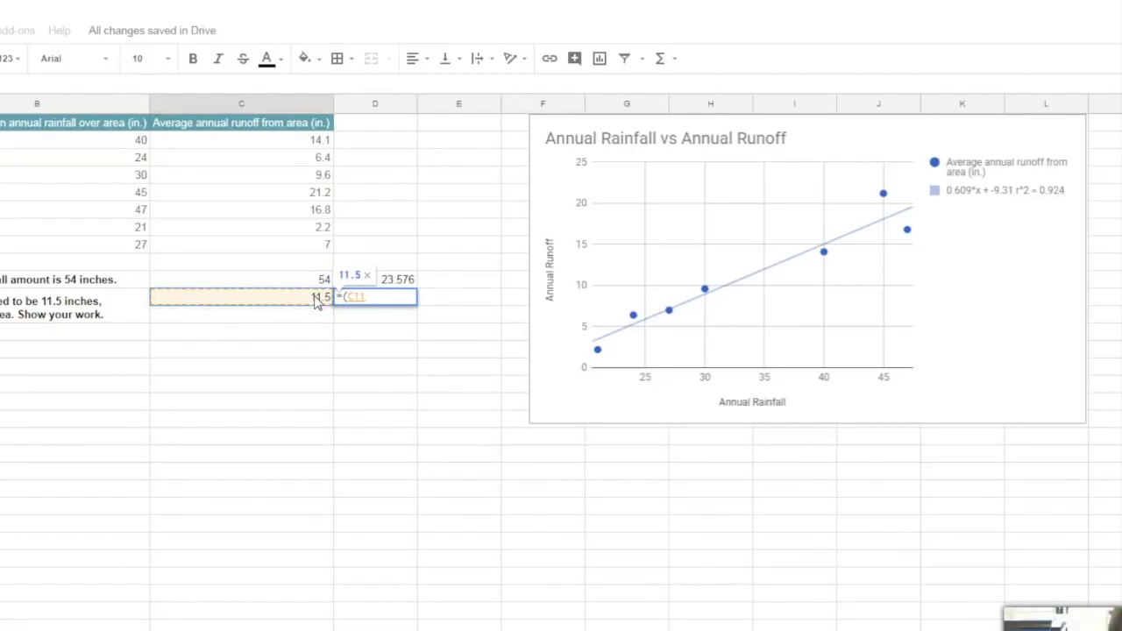
type("+9.31")
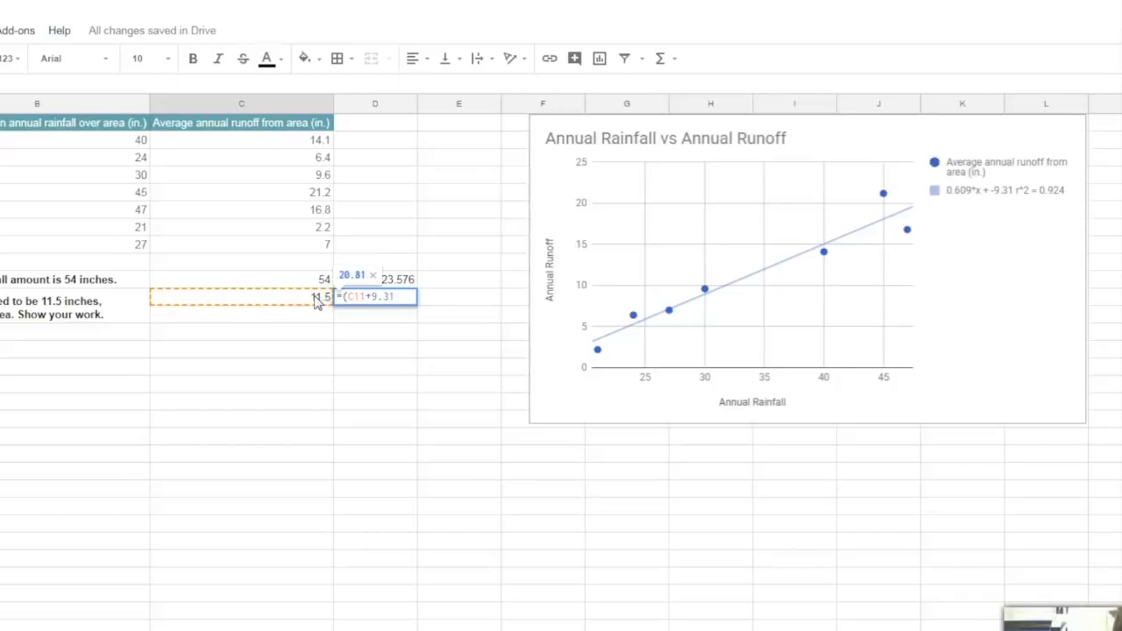
type(")/")
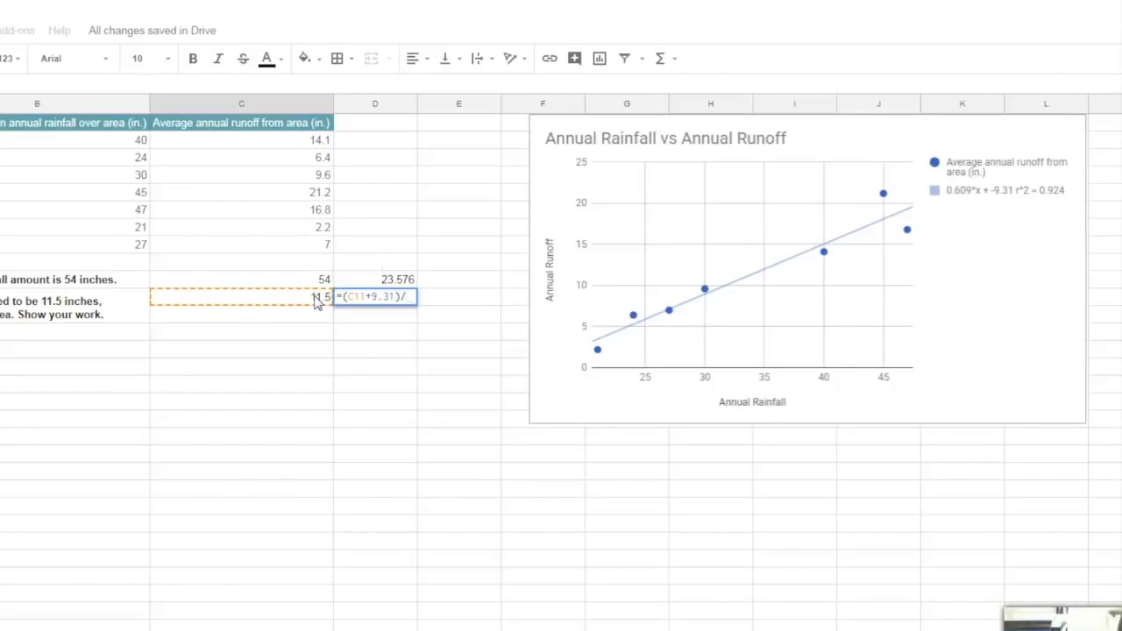
type("0.60")
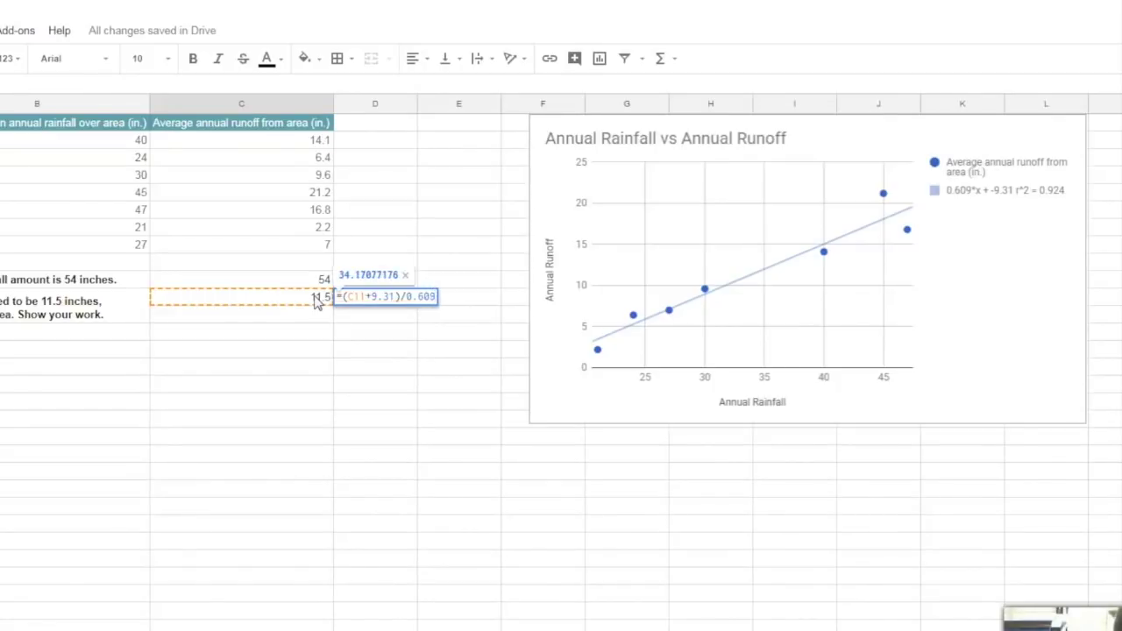
type("9")
key("Return")
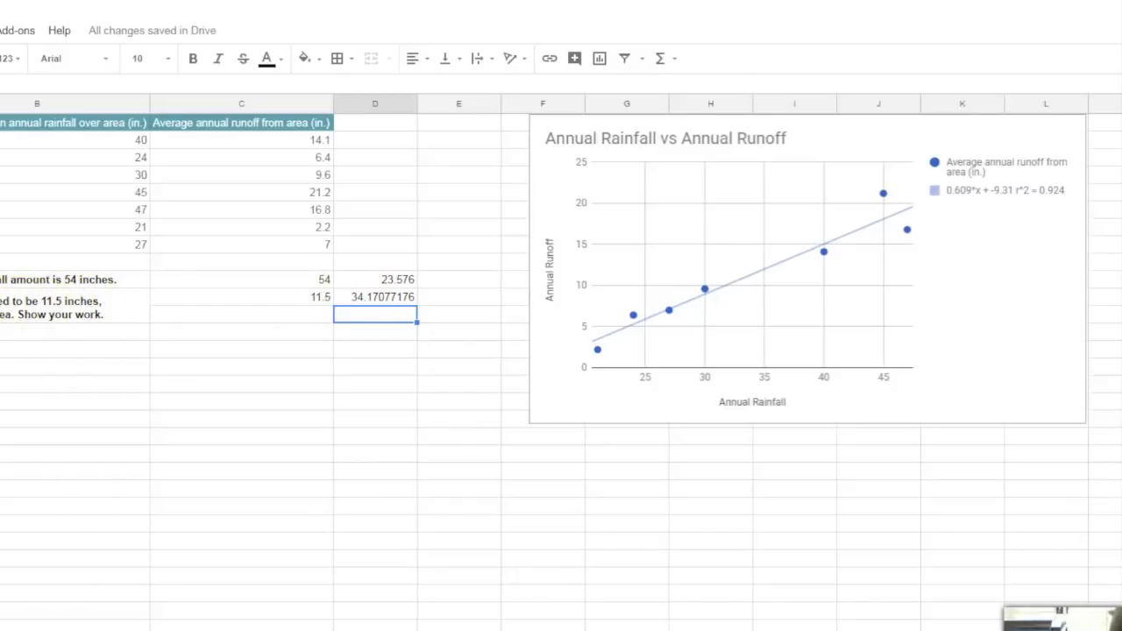
Test the rainfall formula with a runoff of 5 in C11 and restore the value to 11.5.
left_click(369, 299)
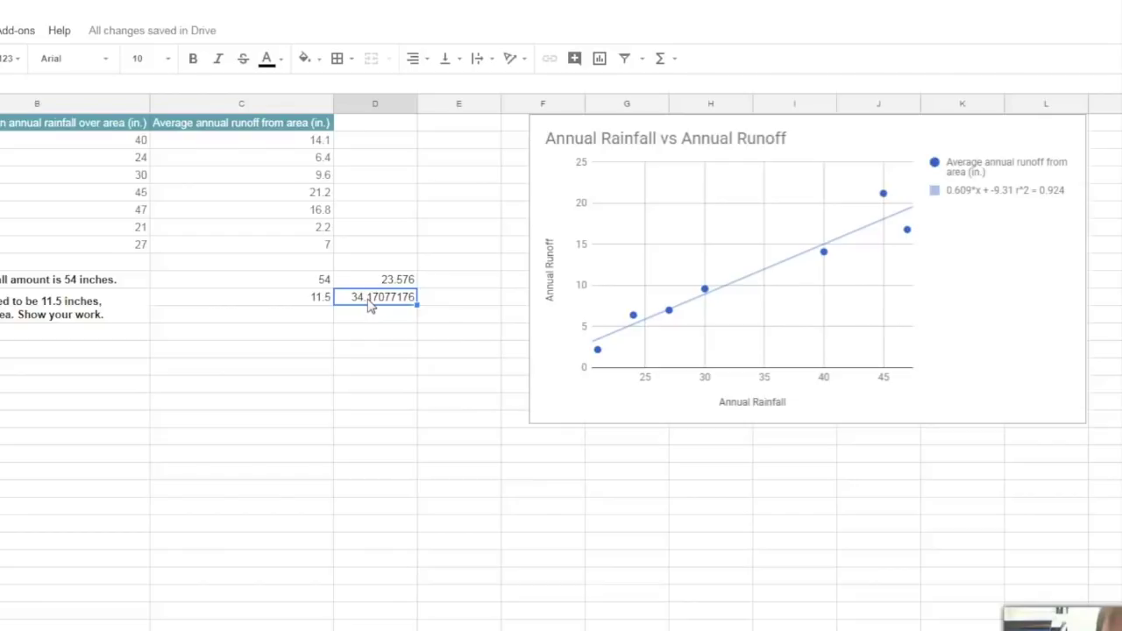
left_click(316, 298)
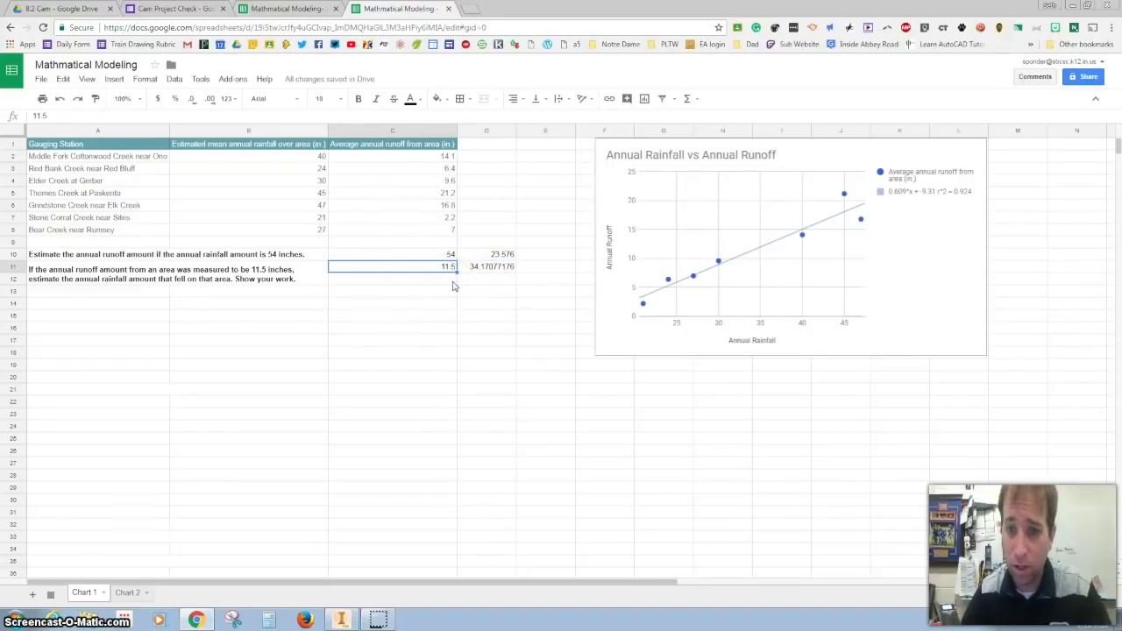
type("5")
key("Return")
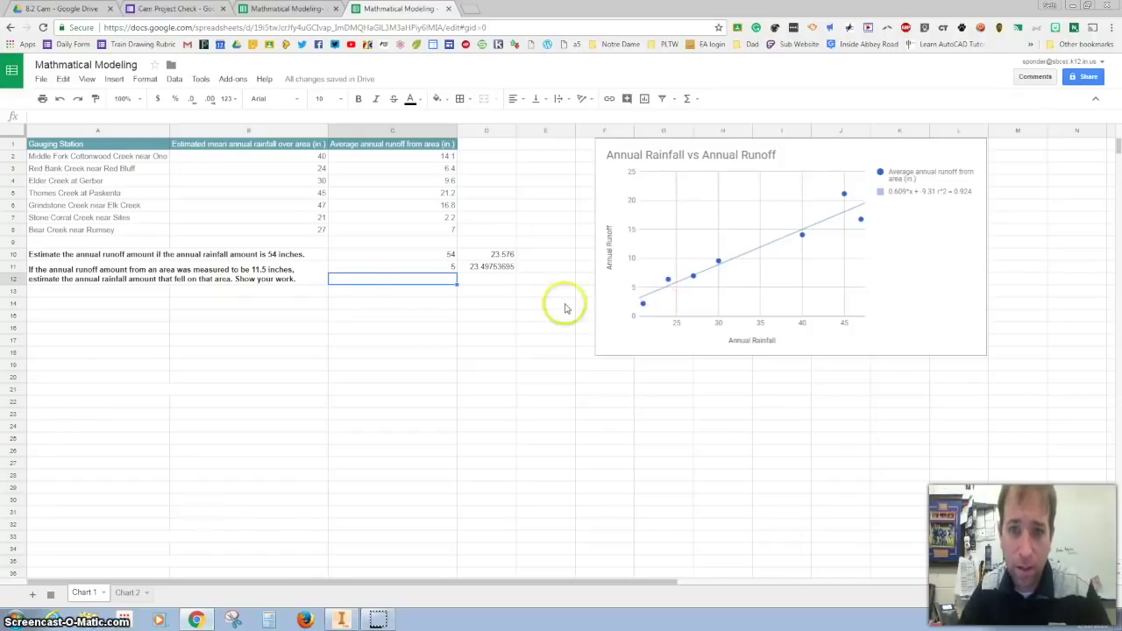
left_click(447, 269)
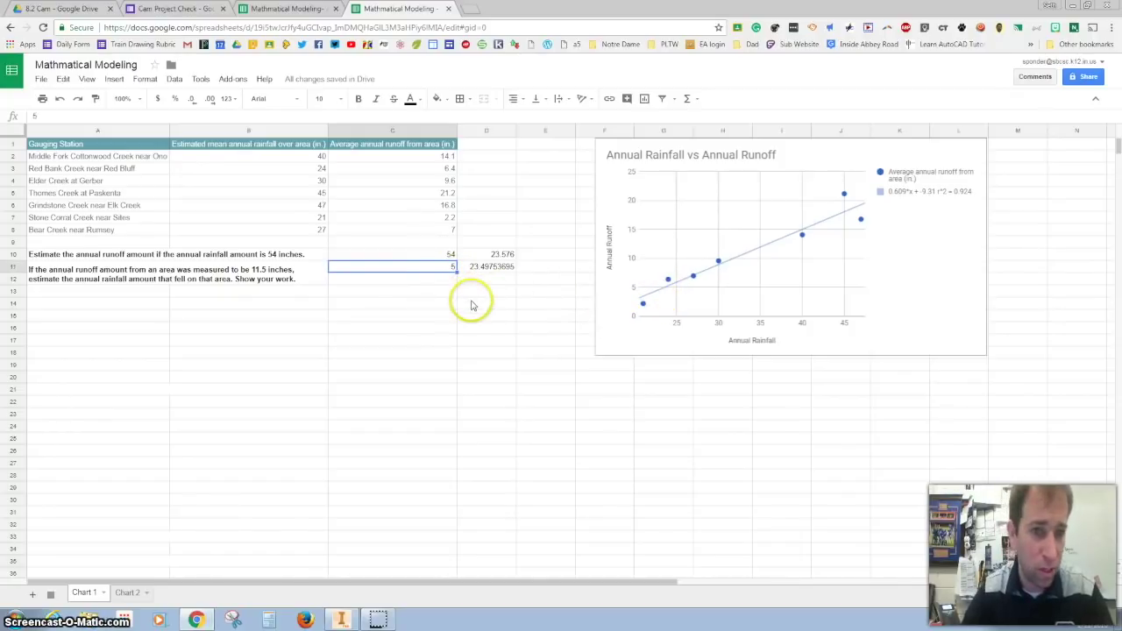
type("11.5")
key("Return")
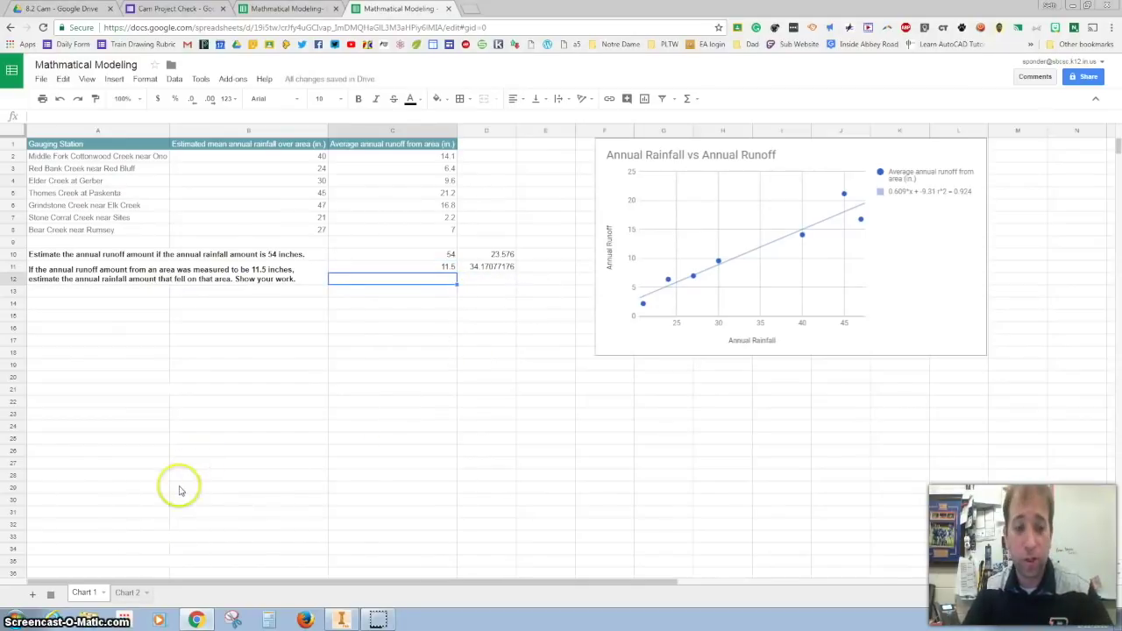
On the Chart 2 sheet, insert a scatter chart of bike weight and minimum jump height from A1:B11.
left_click(125, 593)
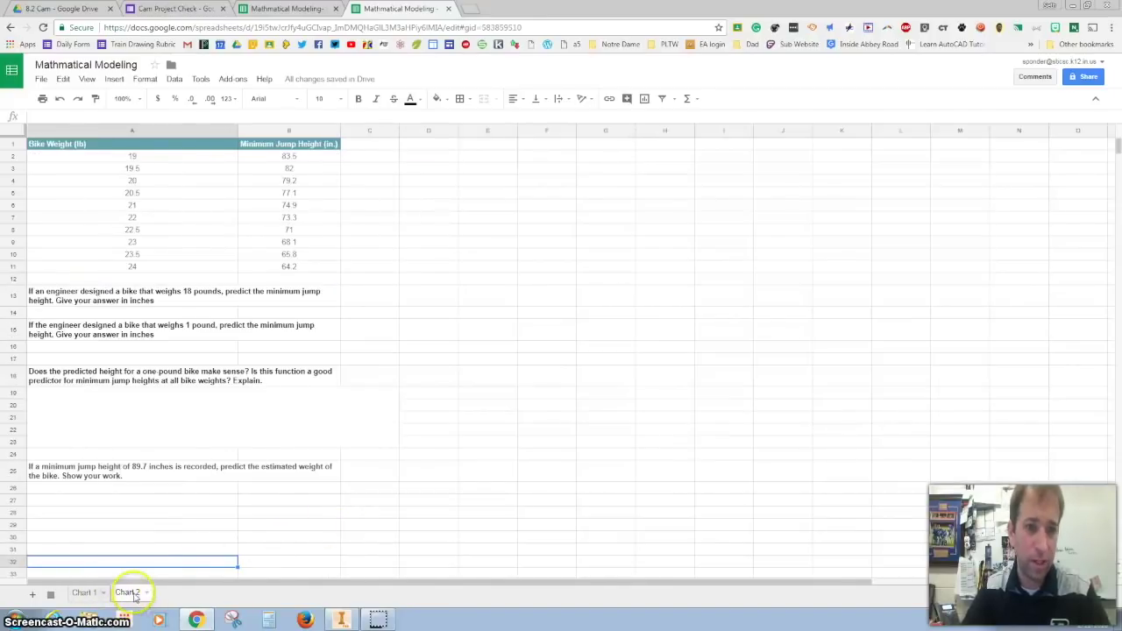
left_click_drag(130, 143, 288, 271)
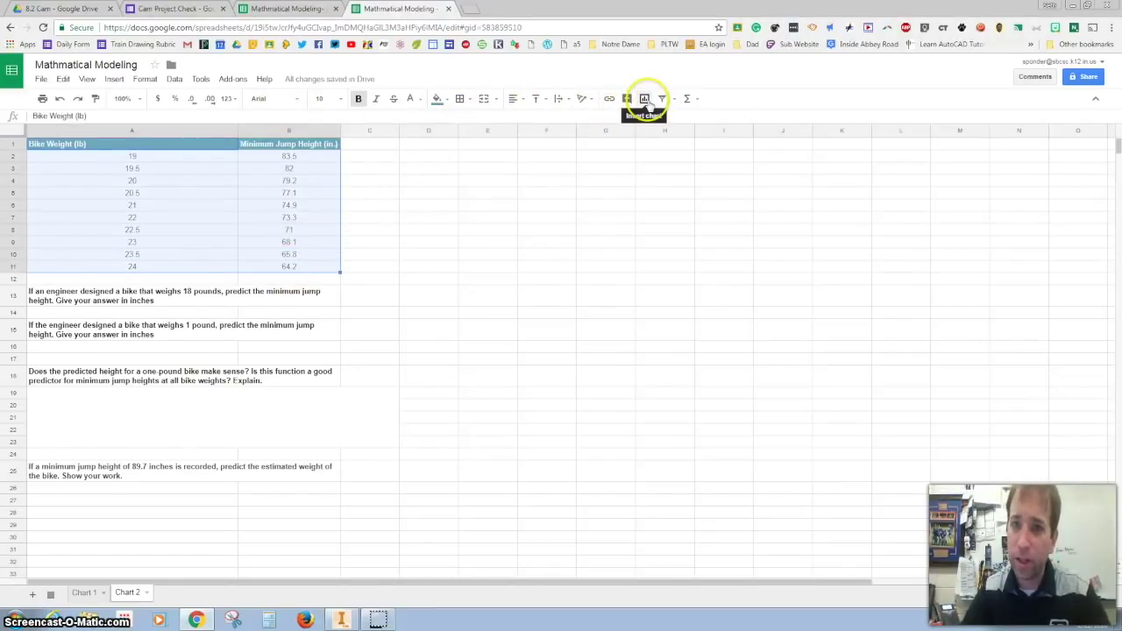
left_click(114, 79)
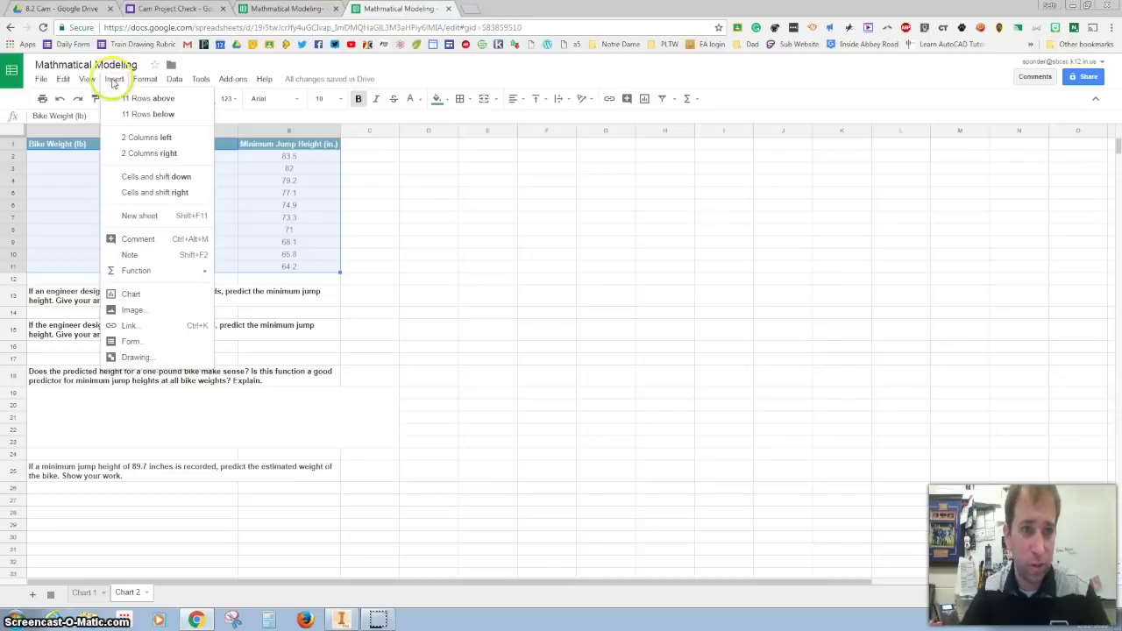
left_click(131, 297)
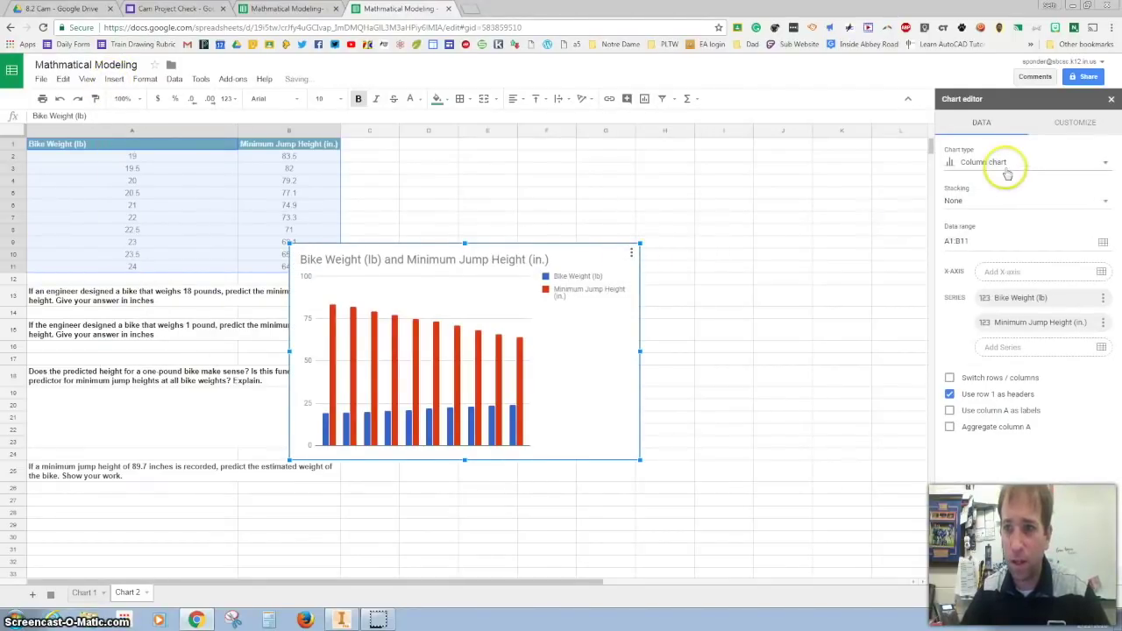
left_click(1003, 167)
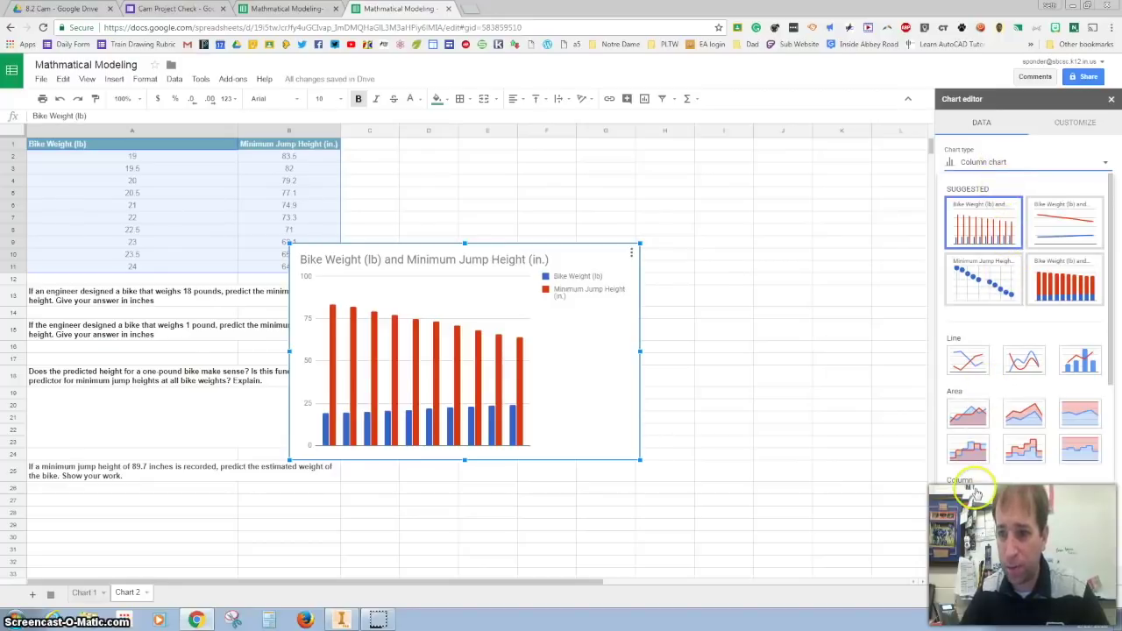
scroll(973, 473, "down", 5)
left_click(973, 389)
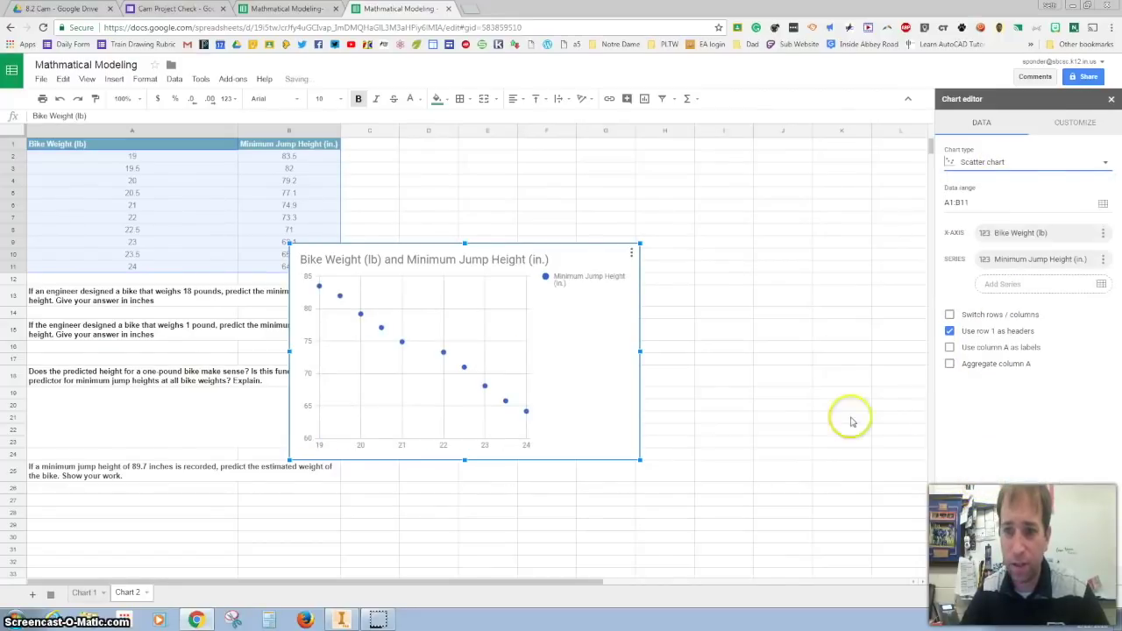
Move the scatter chart clear of the table and questions, starting around column F, and use column A as labels.
left_click_drag(517, 308, 758, 212)
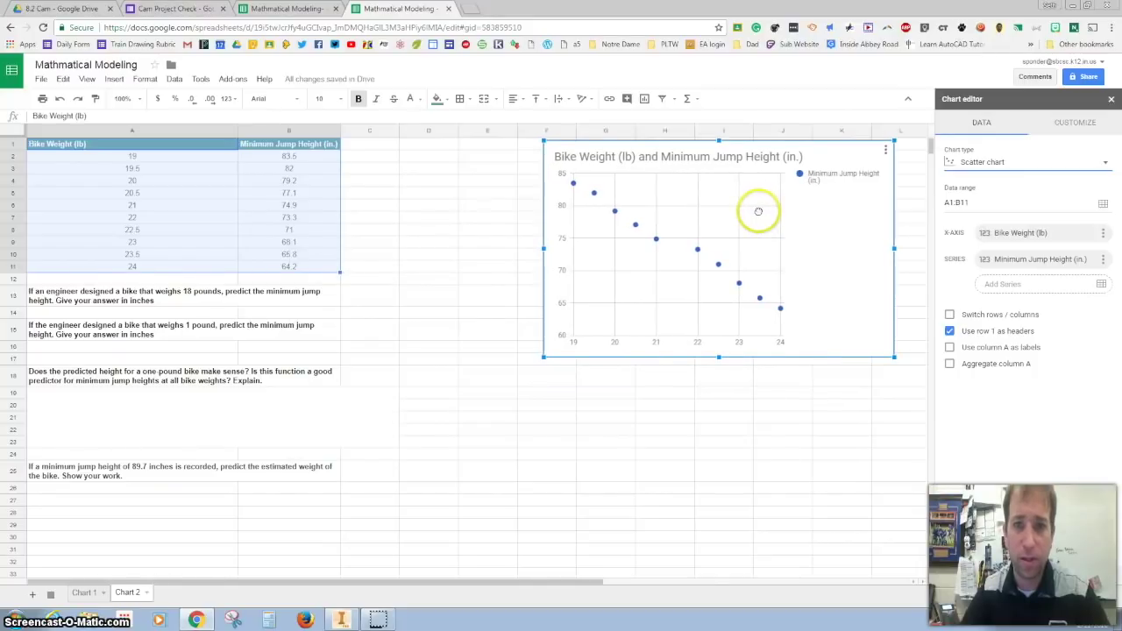
left_click(956, 203)
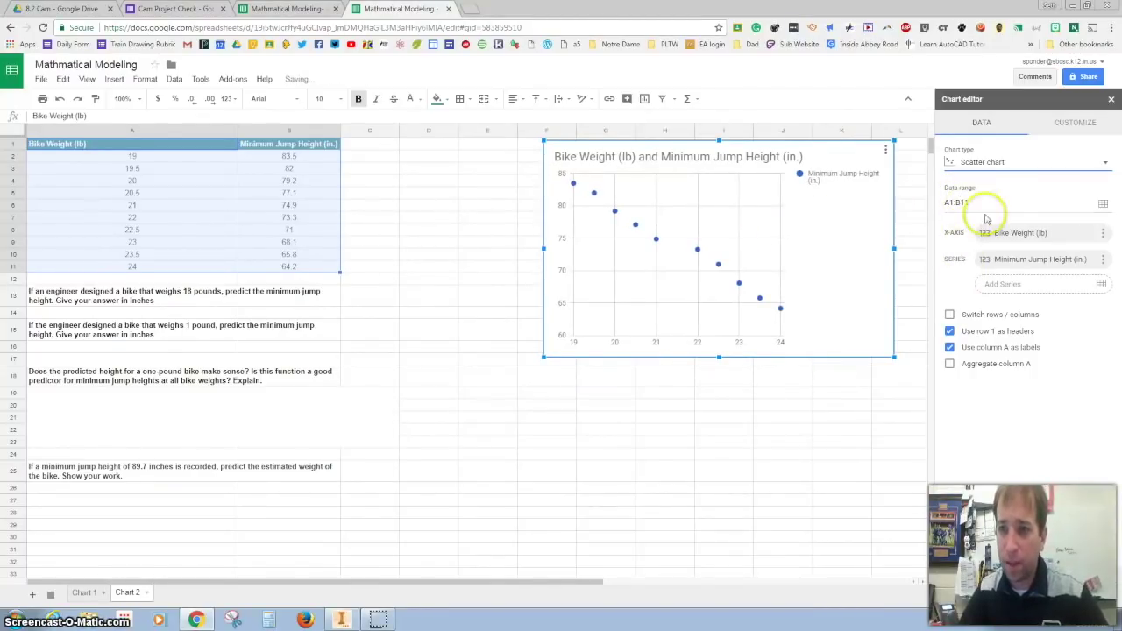
Add a linear trendline labelled with its equation and R² to the jump height series, and widen the chart slightly.
left_click(1066, 125)
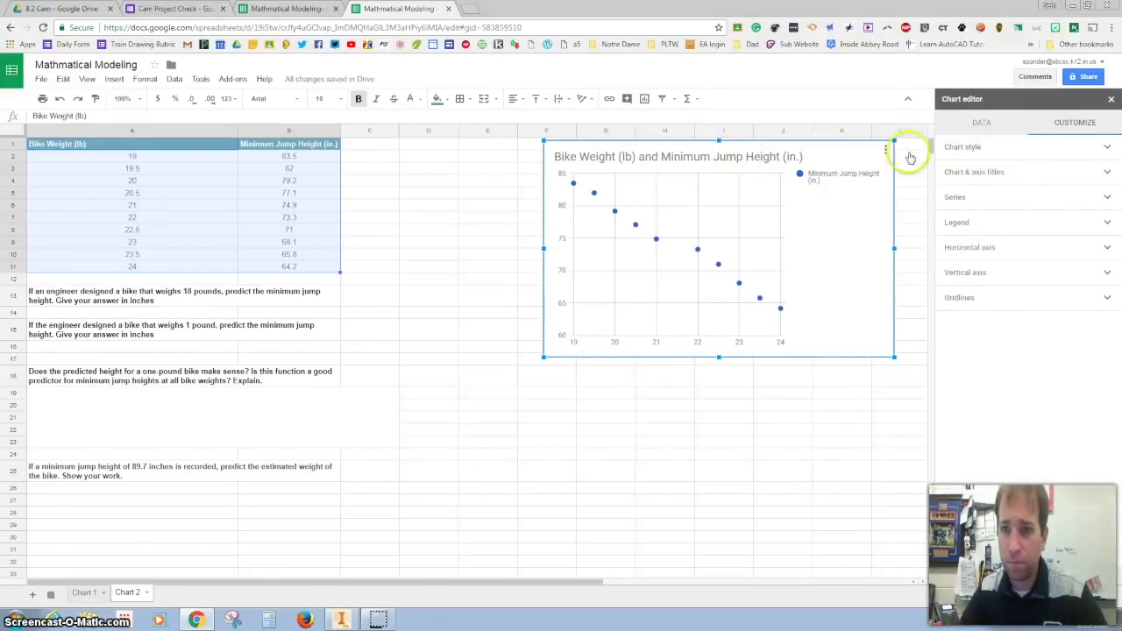
left_click(965, 153)
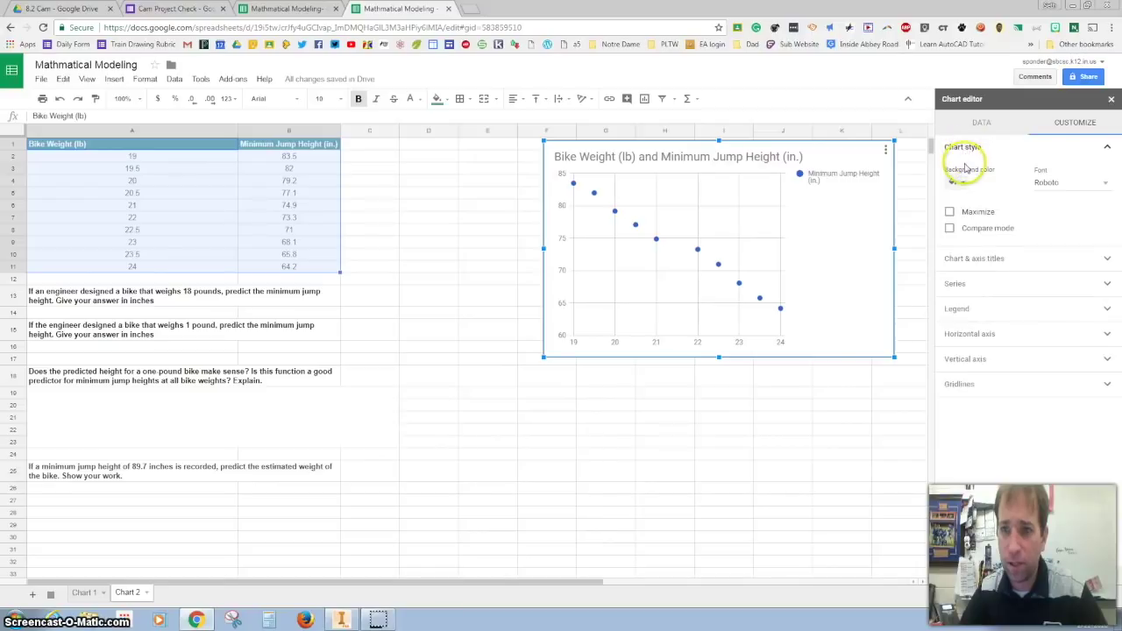
left_click(970, 150)
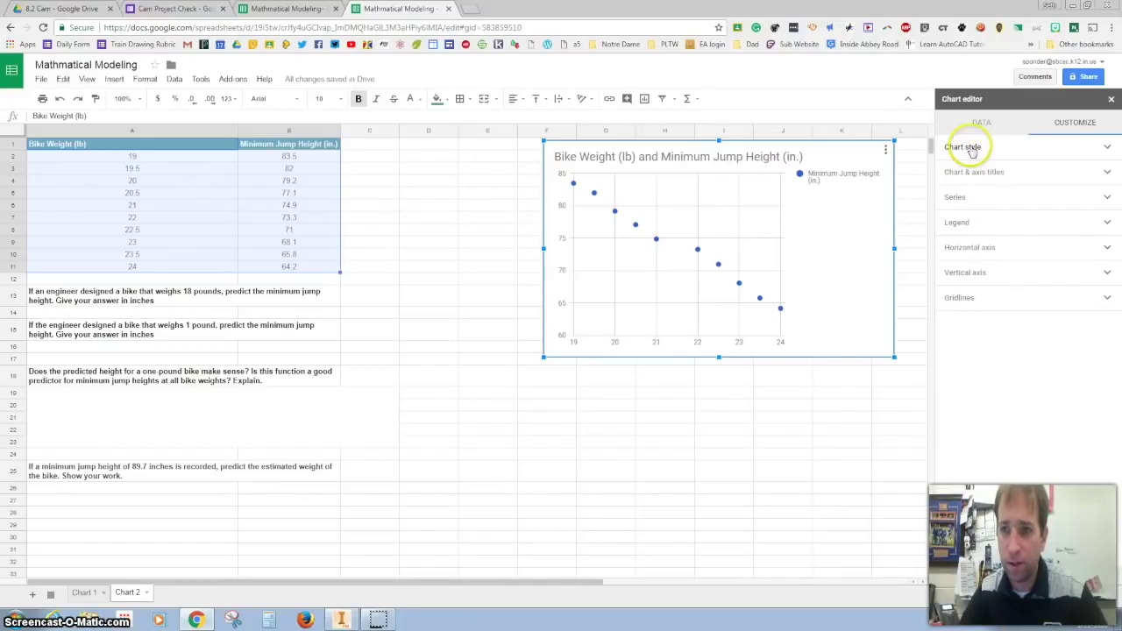
left_click(957, 200)
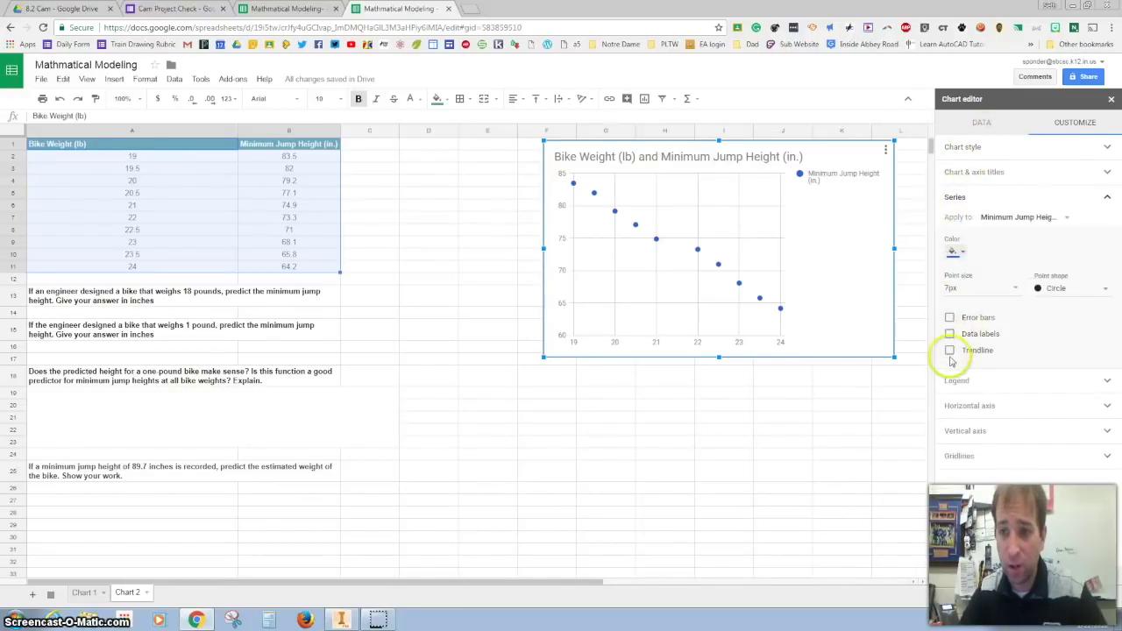
left_click(949, 352)
left_click(954, 460)
left_click(967, 479)
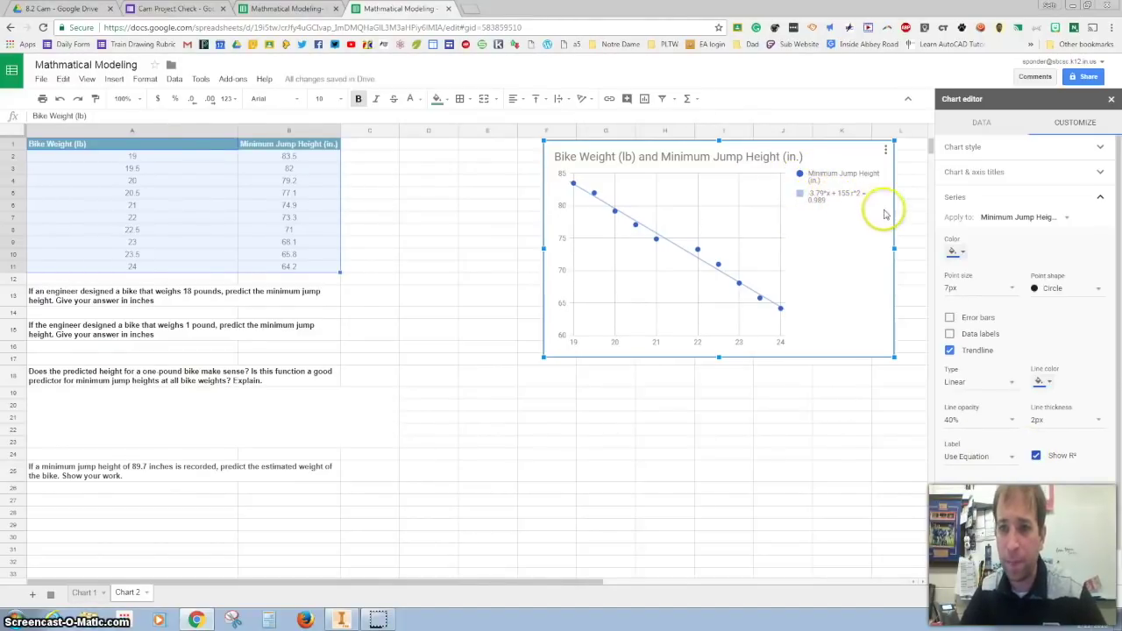
left_click_drag(894, 249, 921, 249)
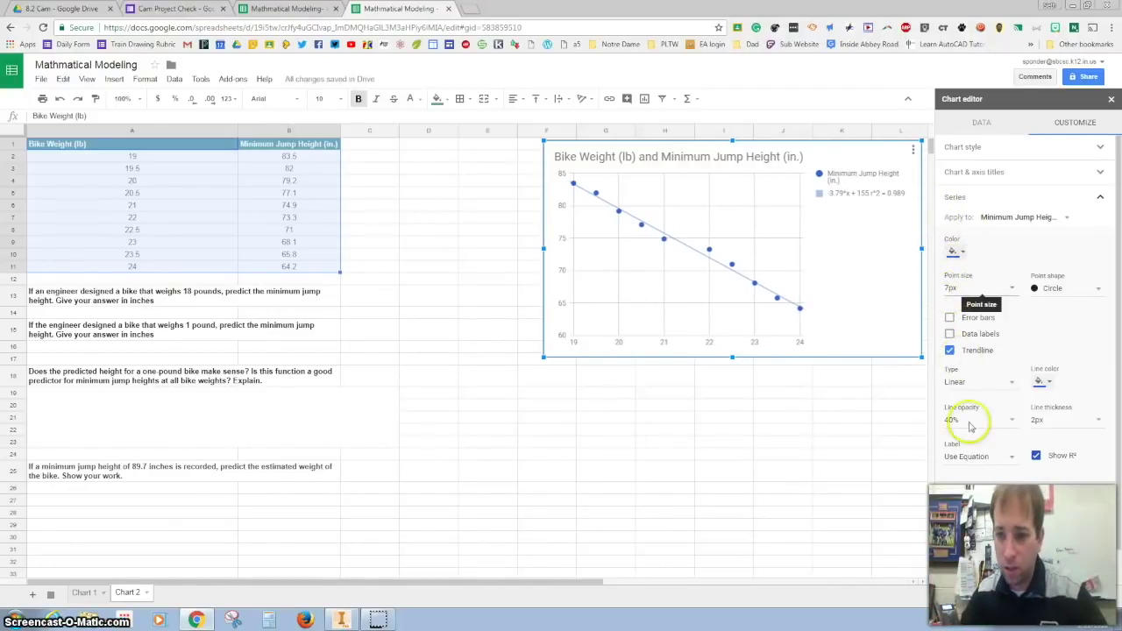
Set the chart's horizontal axis range from 0 to 30 and its vertical axis range from 0 to 180.
left_click(974, 519)
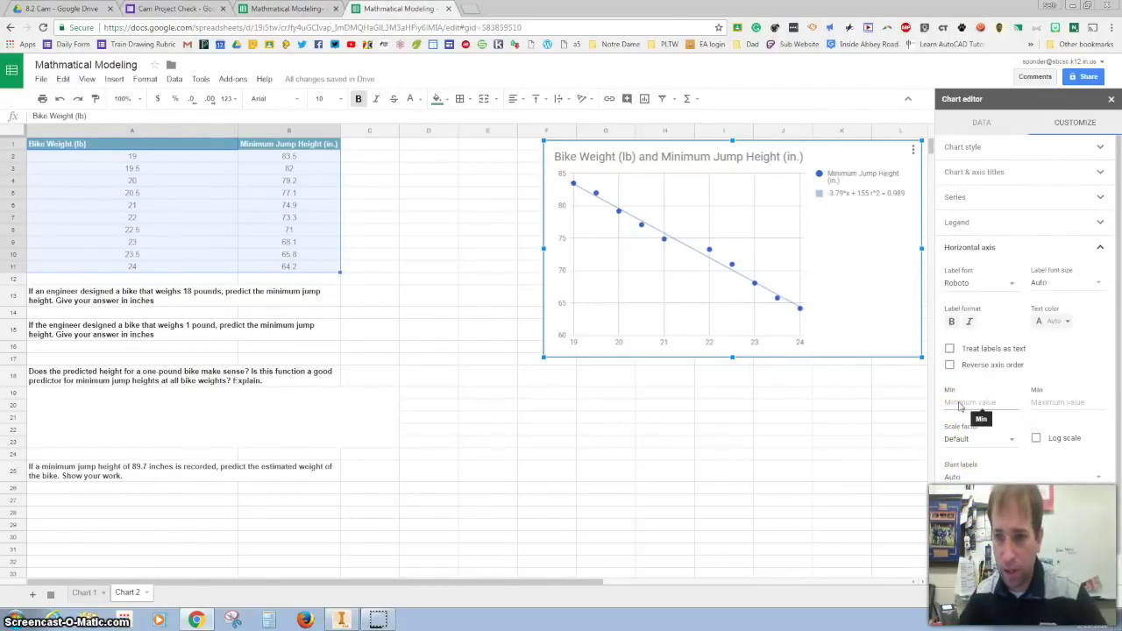
left_click(1047, 399)
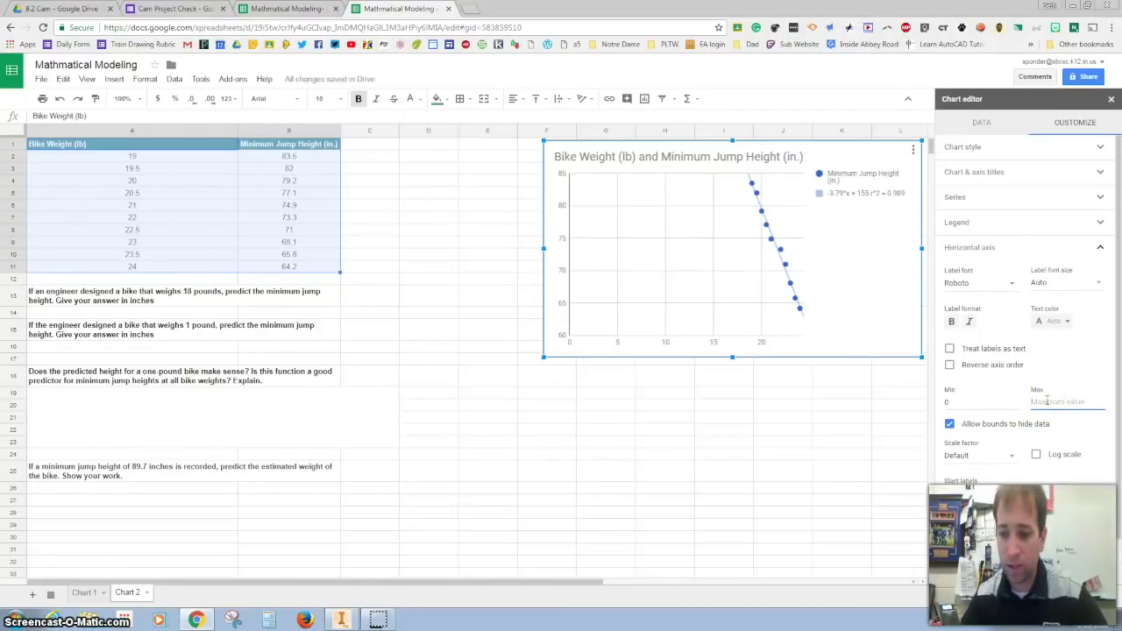
left_click(1038, 427)
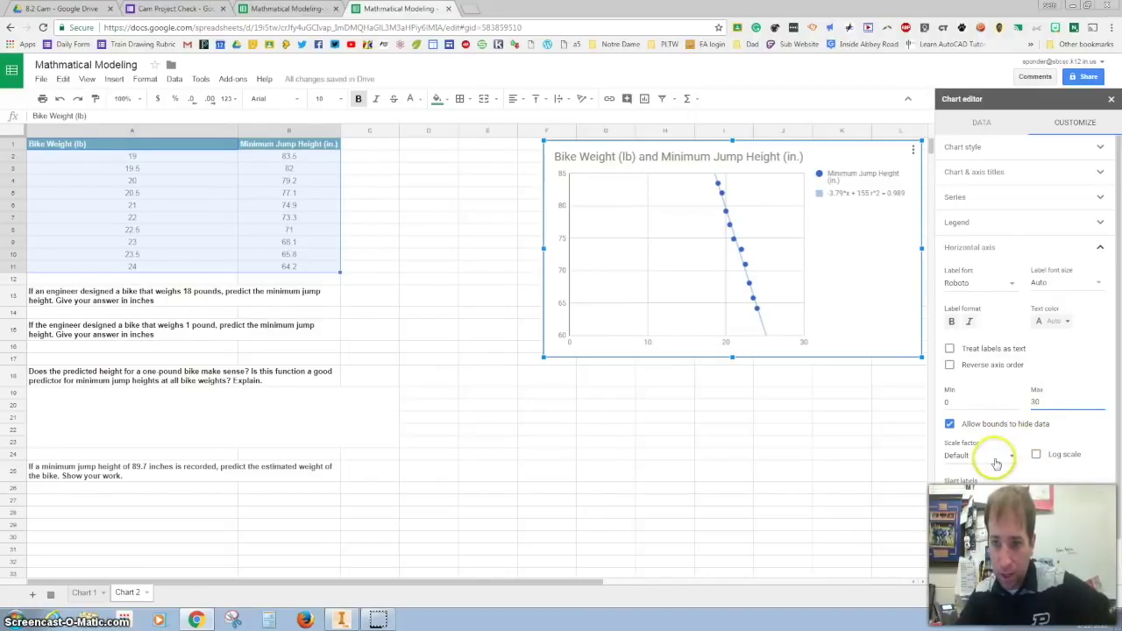
left_click(965, 557)
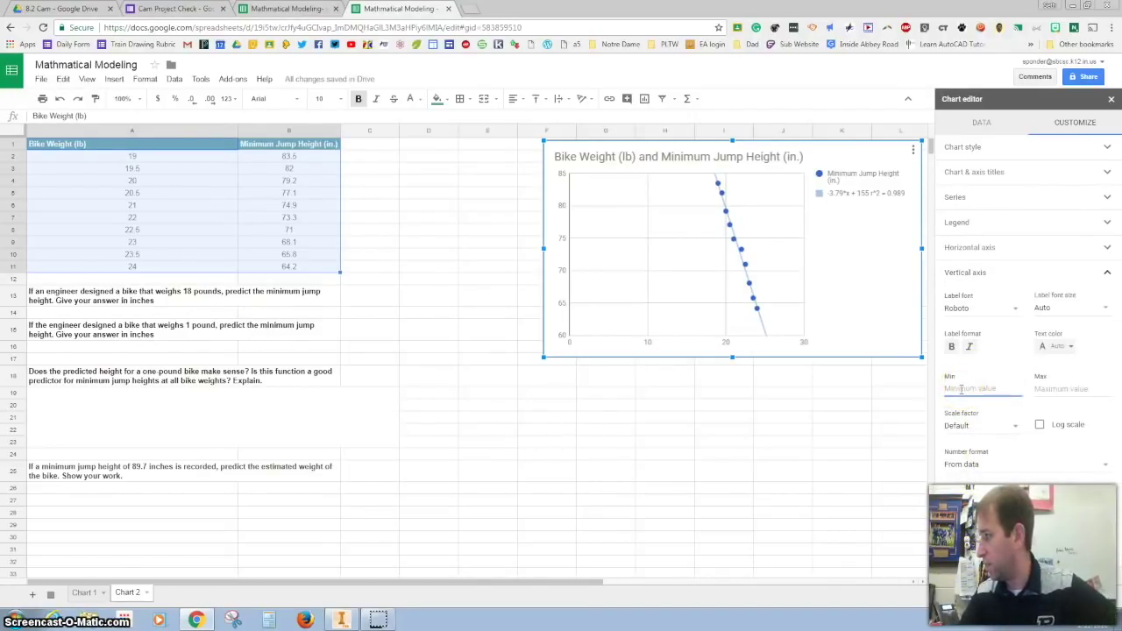
left_click(1037, 391)
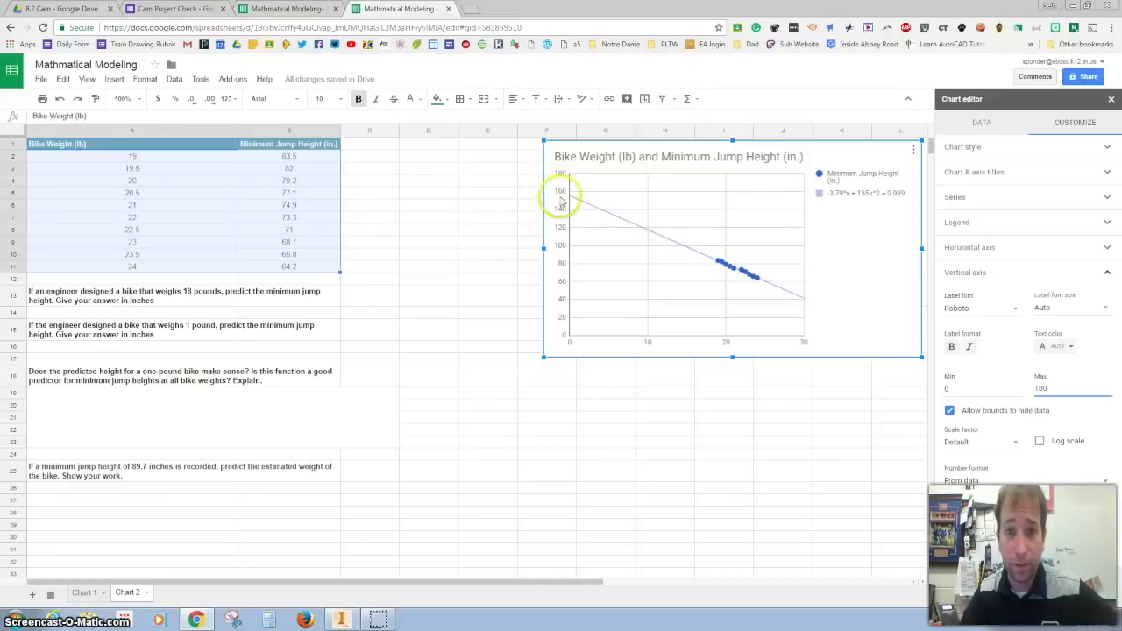
Title the chart's horizontal axis "Bike Weight (lbs)".
left_click(973, 151)
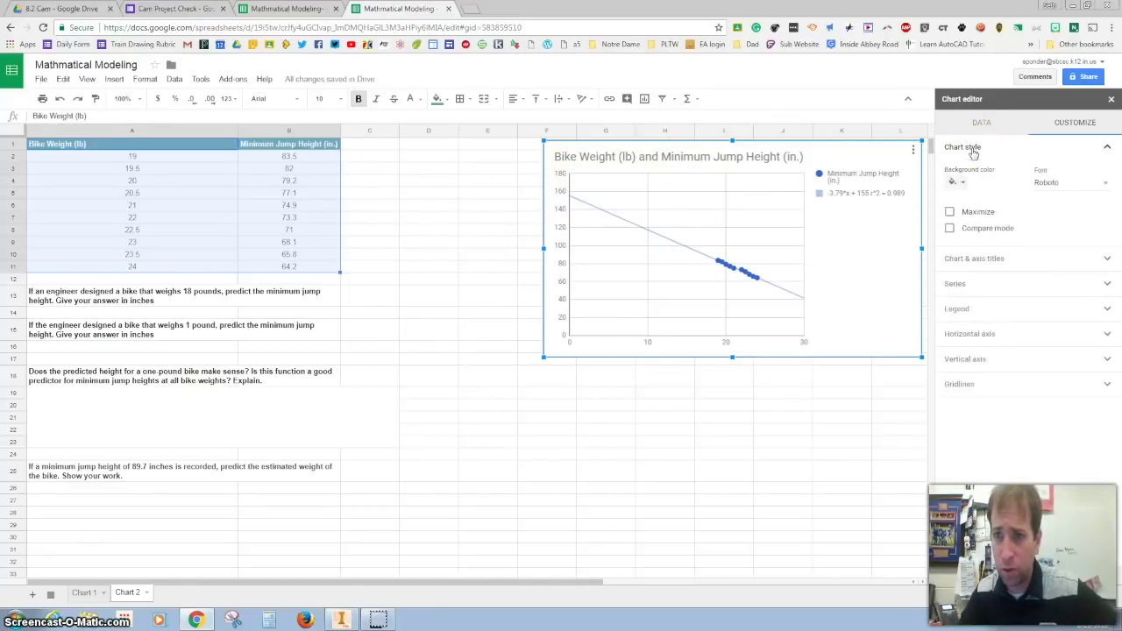
left_click(955, 258)
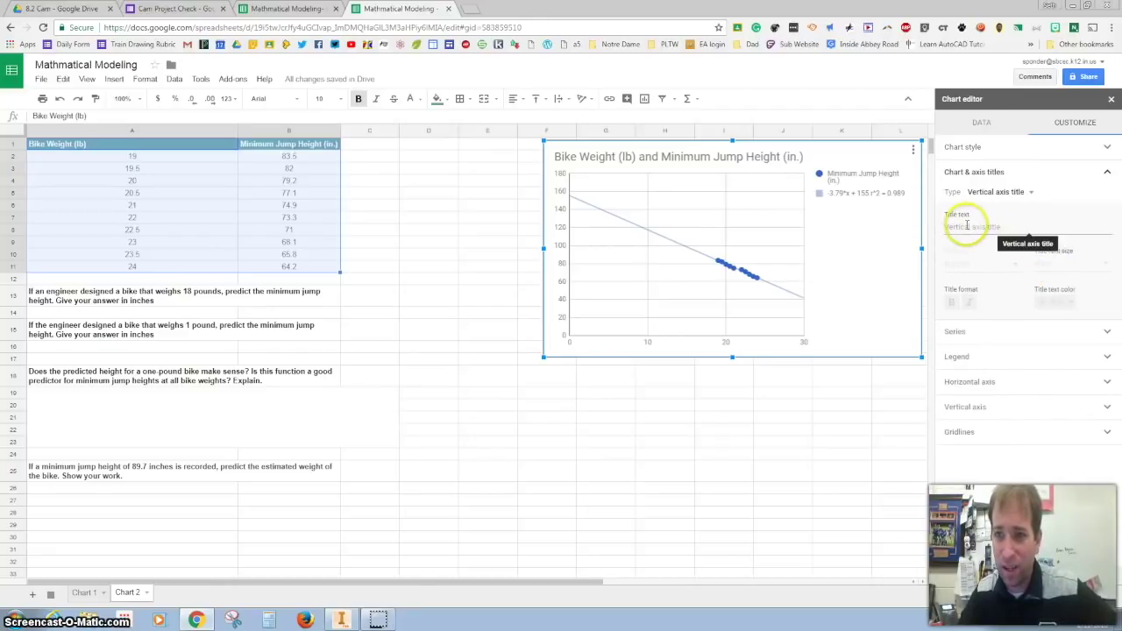
left_click(1012, 194)
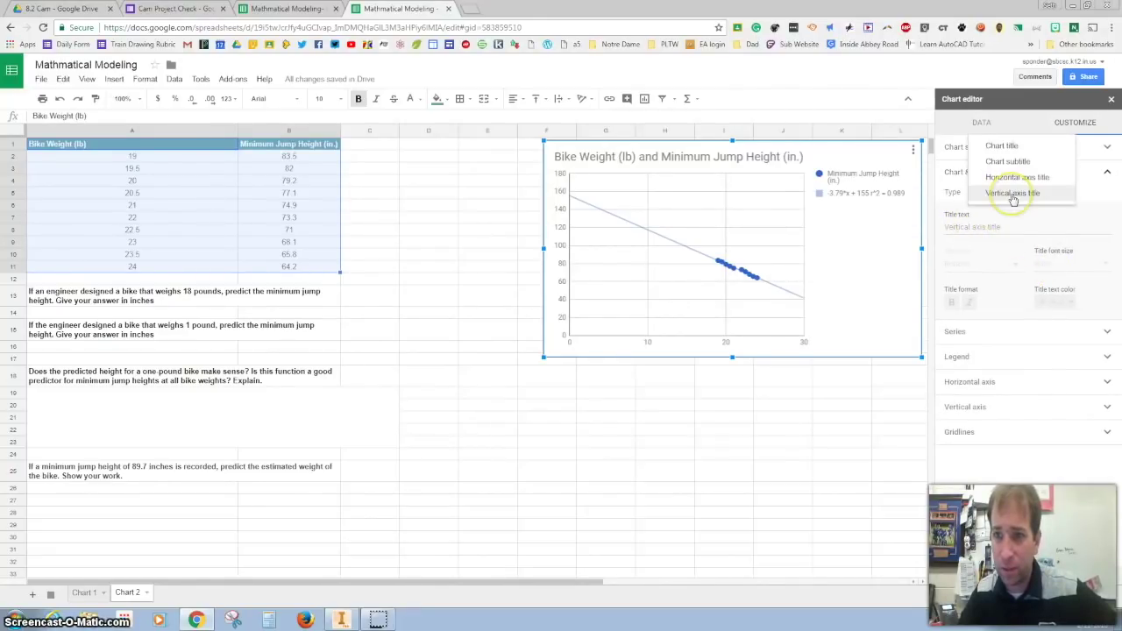
left_click(1017, 177)
left_click(981, 228)
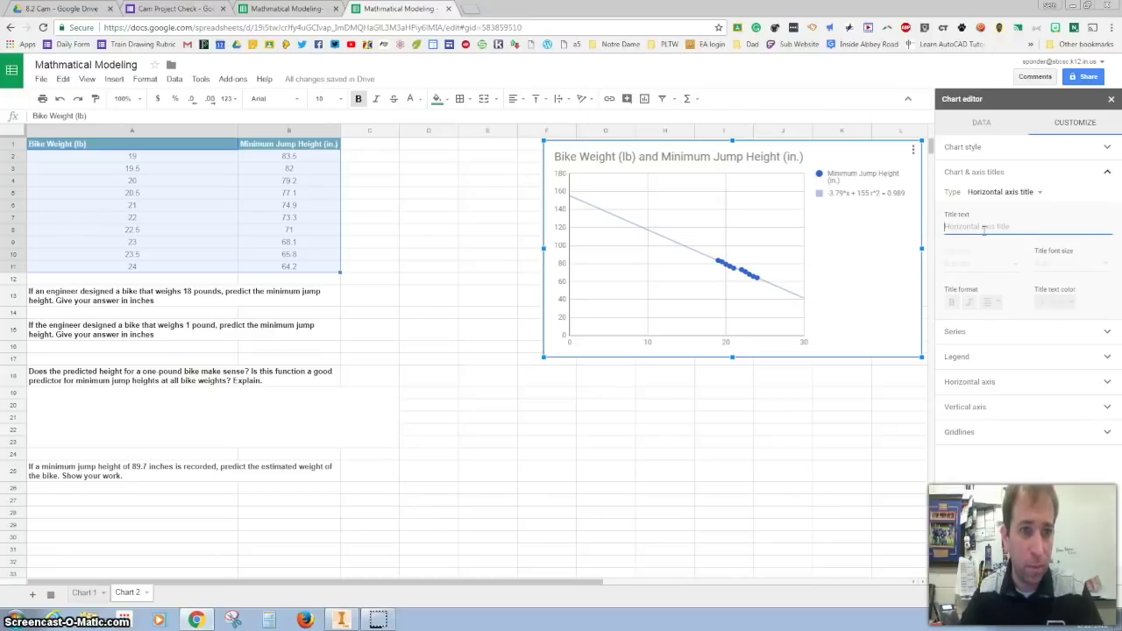
type("Bike Weight")
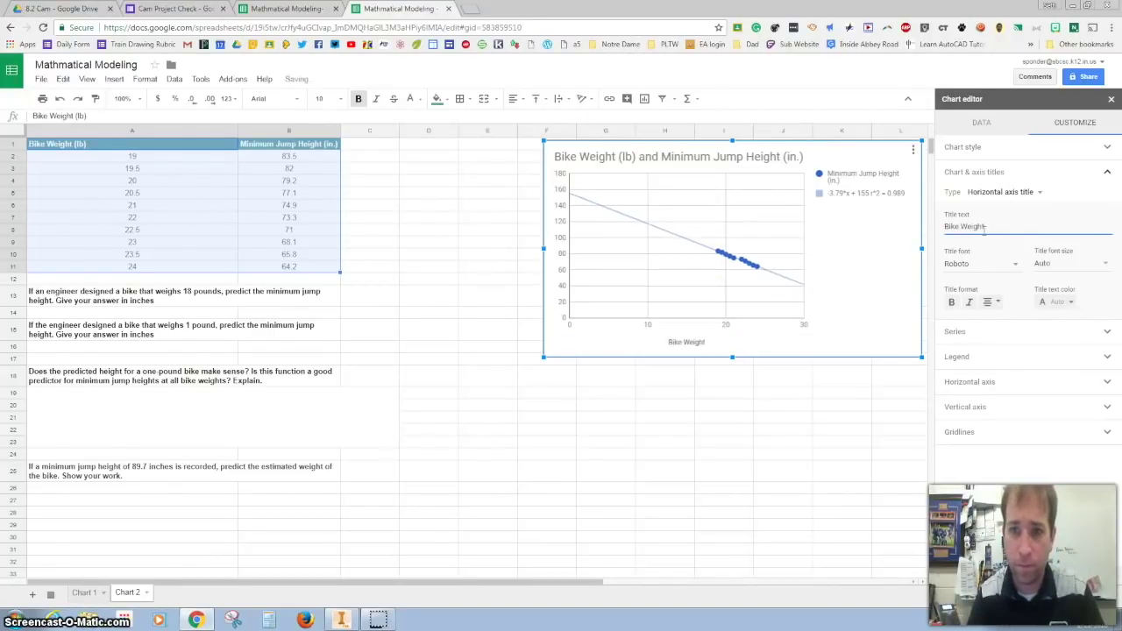
type(" (lbs)")
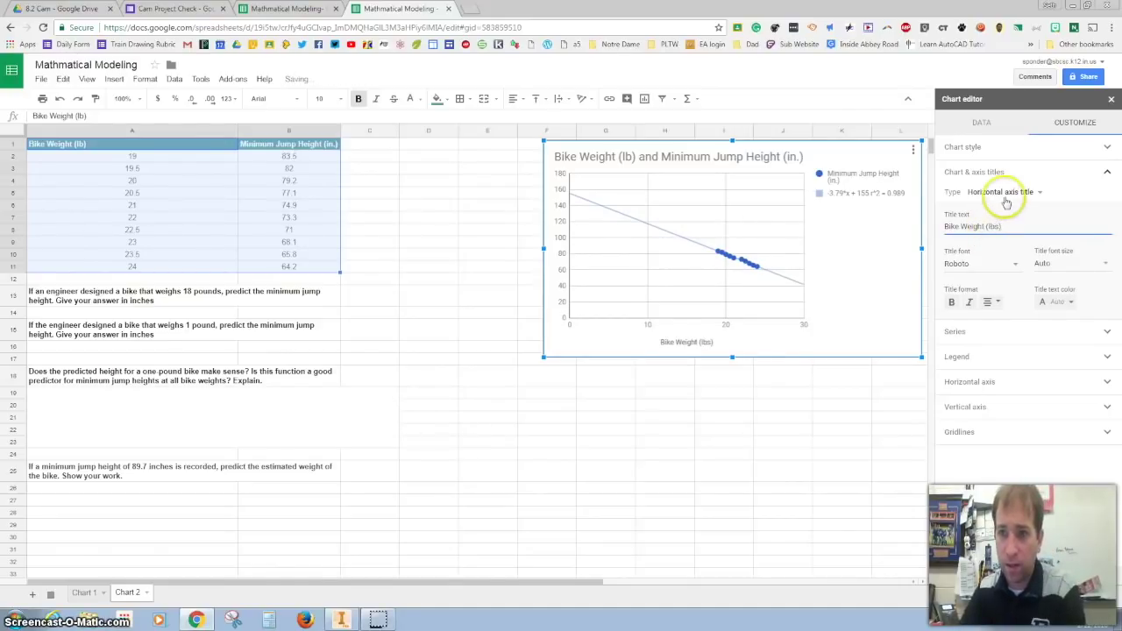
Add the vertical axis title "Min Jump Hight (in)" to the chart.
left_click(1006, 195)
left_click(1008, 214)
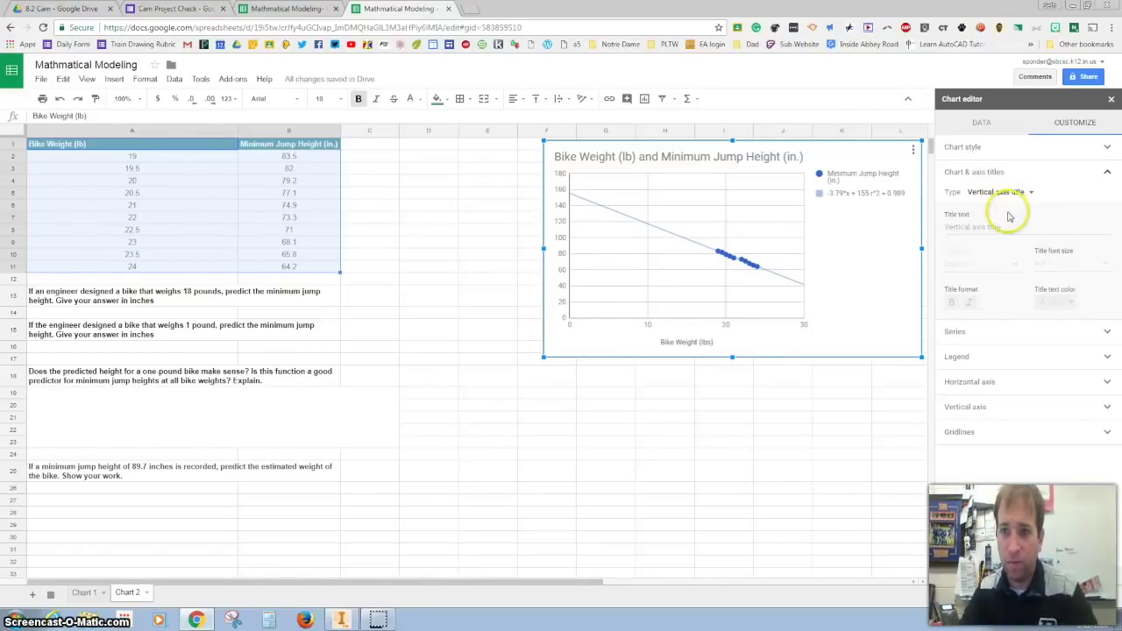
left_click(978, 226)
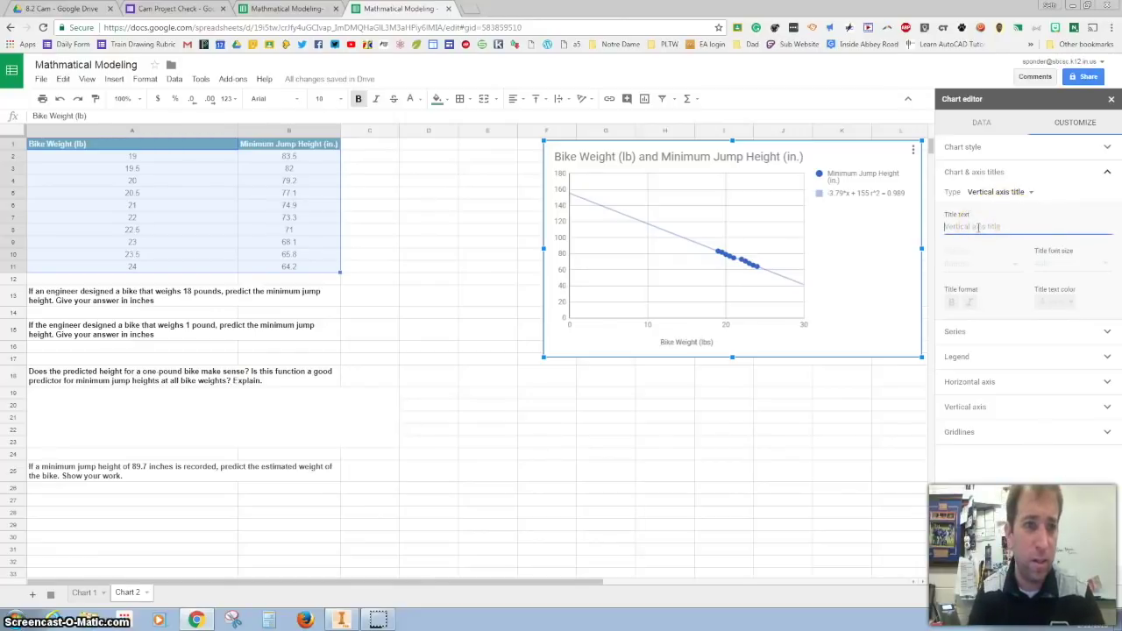
type("Min Jump")
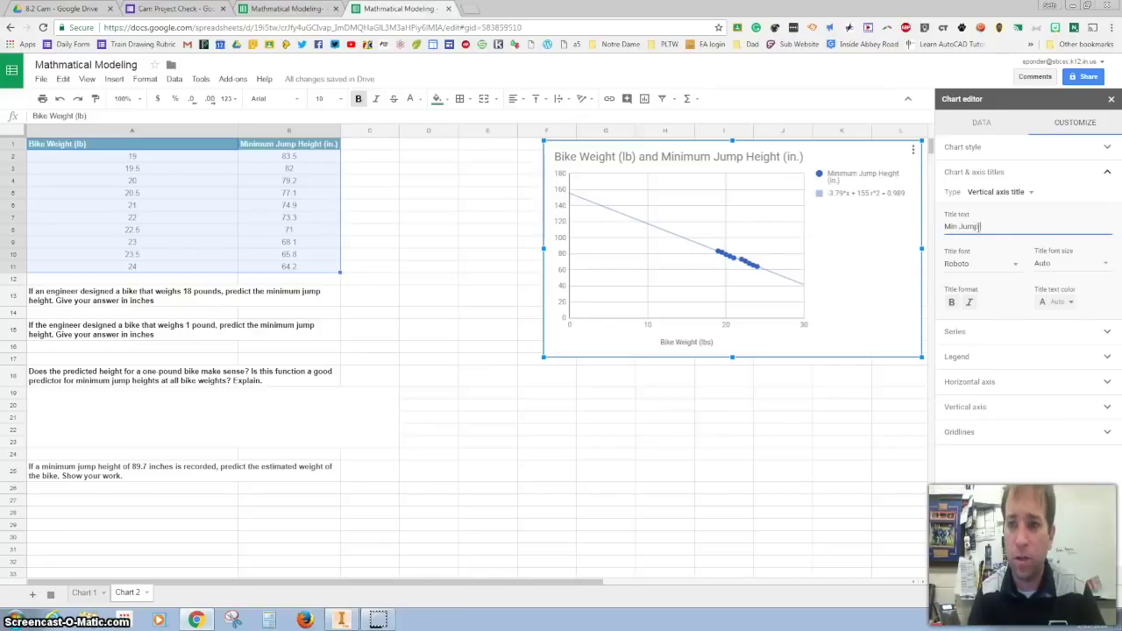
type(" Heght (in")
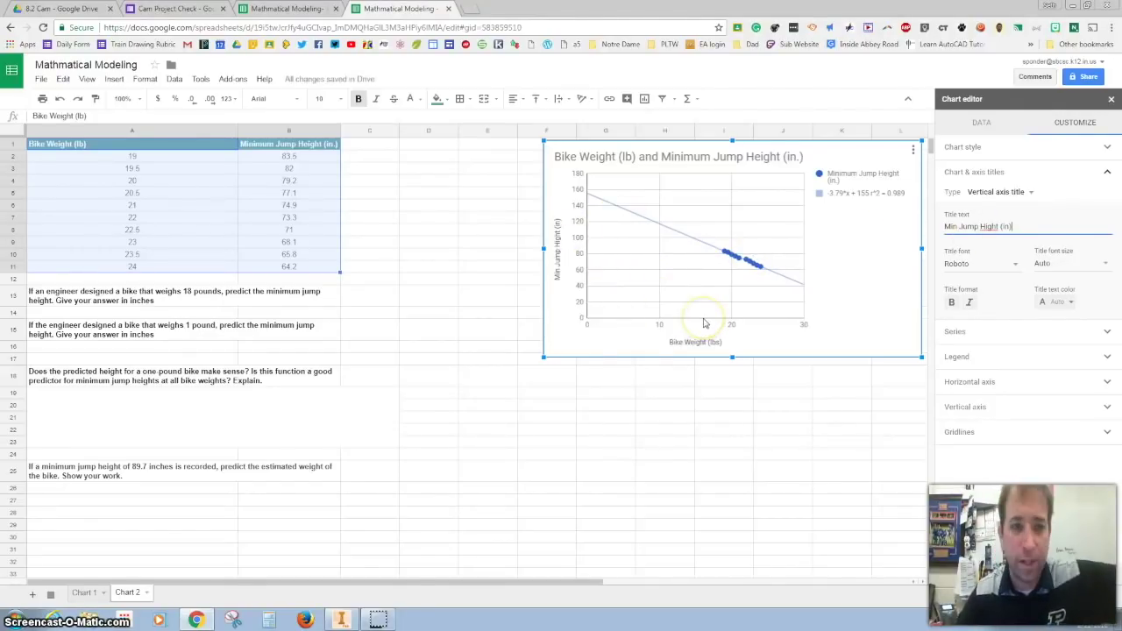
Move the chart across to start at column H, and enter the bike weight 18 in C13 beside the 18-pound question.
left_click(369, 302)
left_click_drag(554, 253, 668, 259)
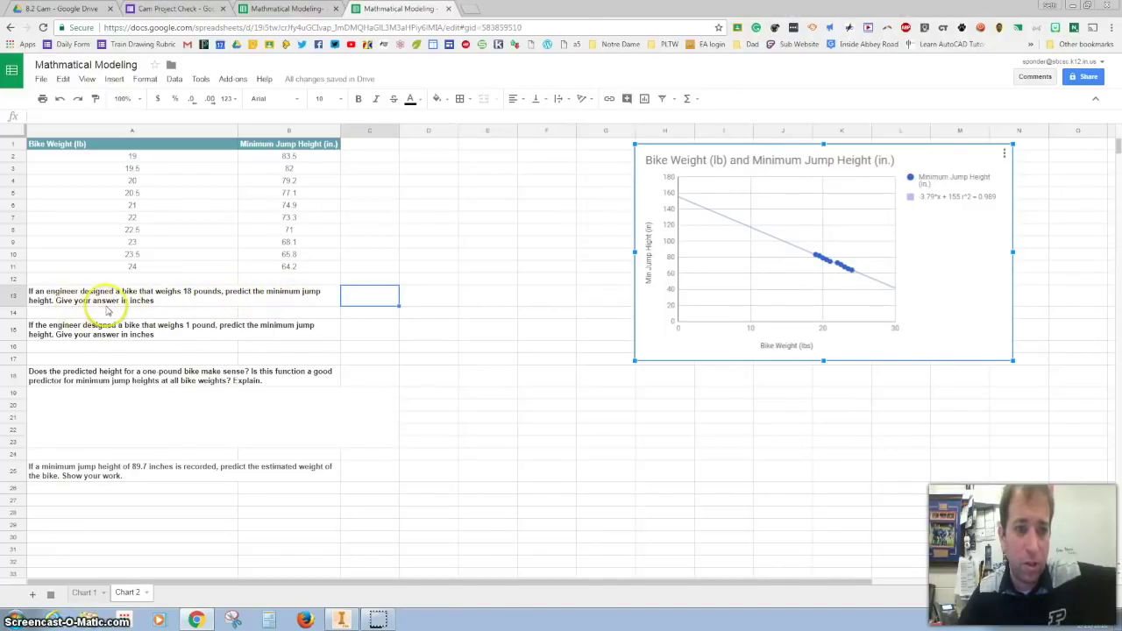
left_click(369, 304)
type("18")
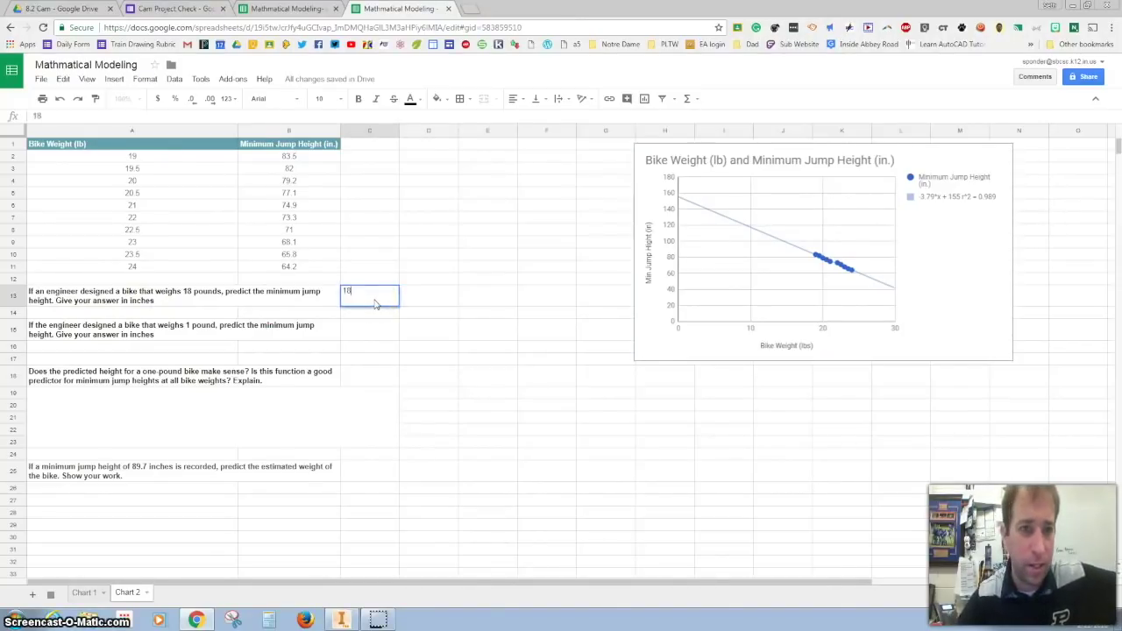
In D13, calculate the predicted jump height from the trendline equation with =(-3.79*C13+155).
left_click(450, 302)
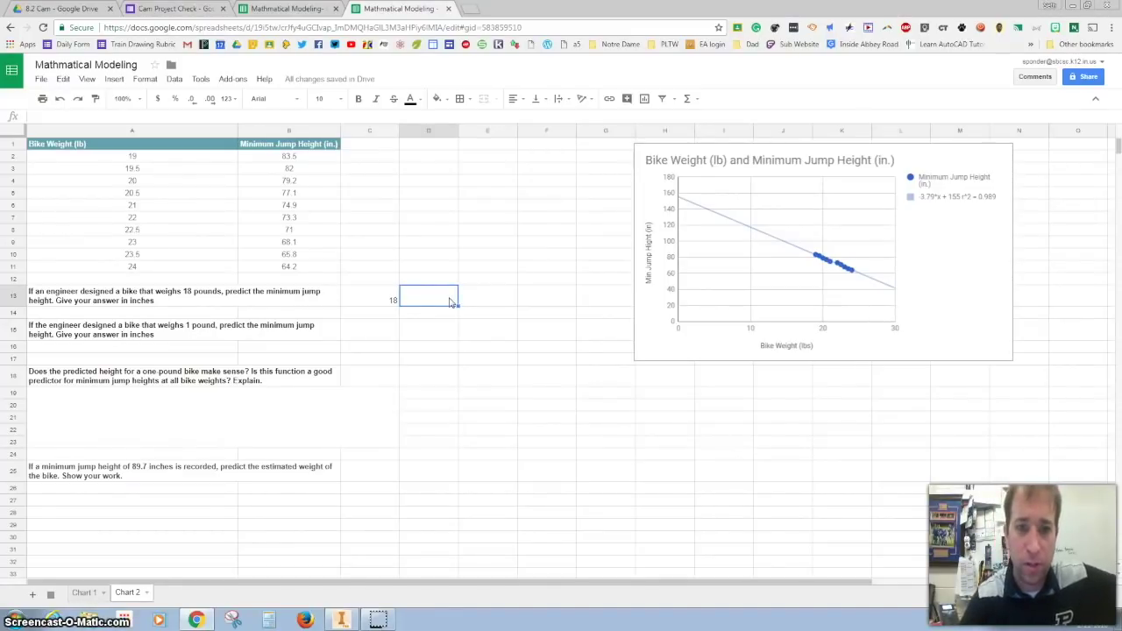
type("=")
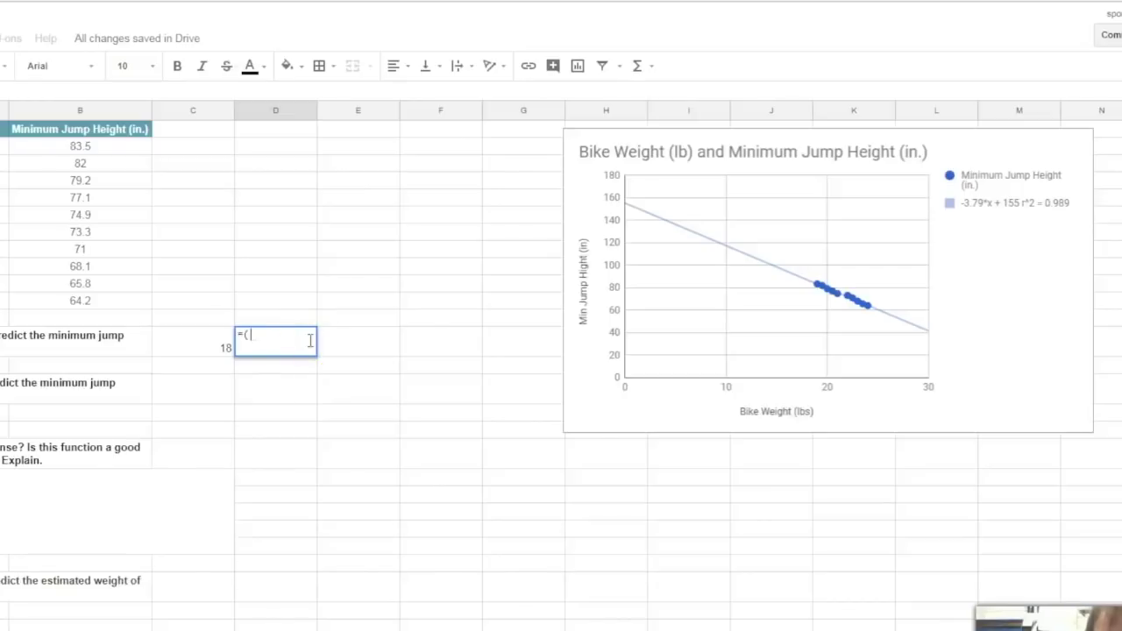
type("(-3.")
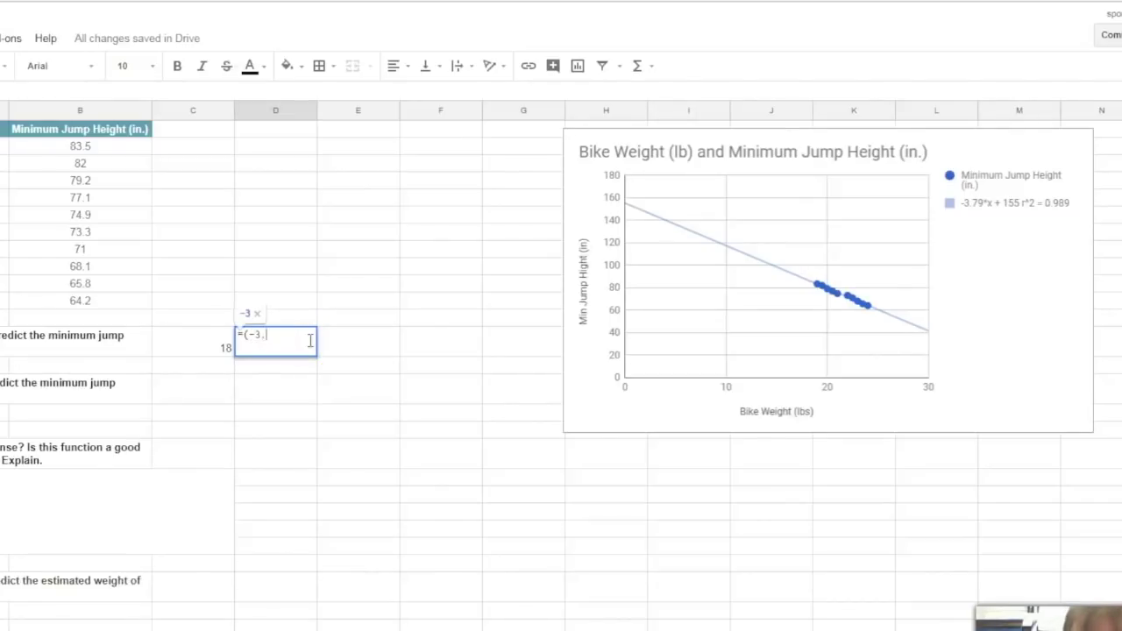
type("79*")
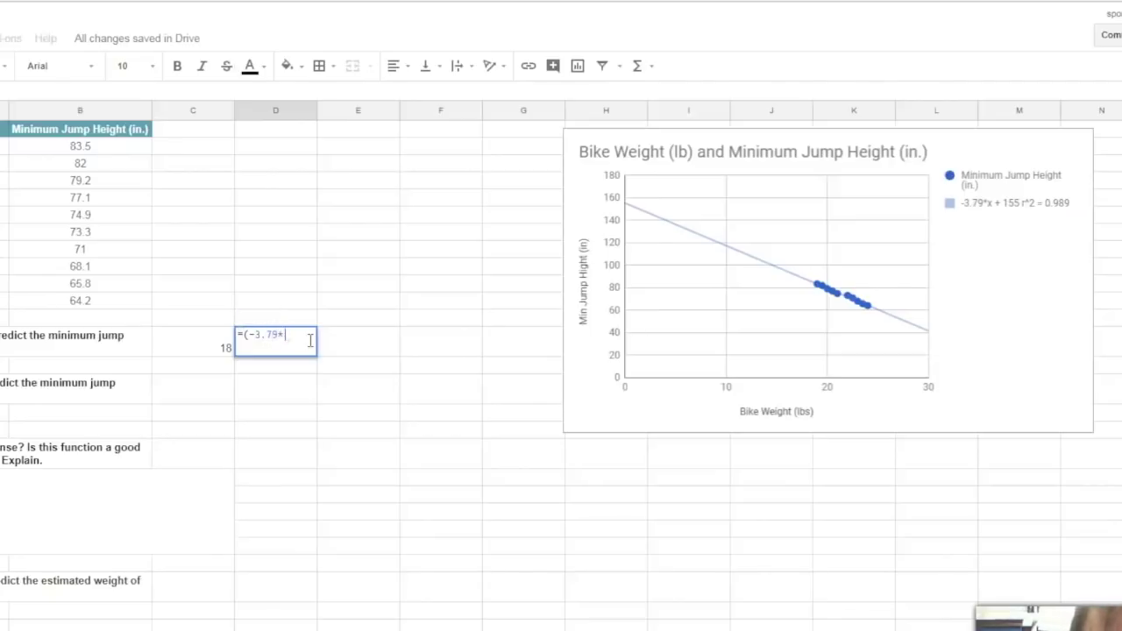
left_click(223, 348)
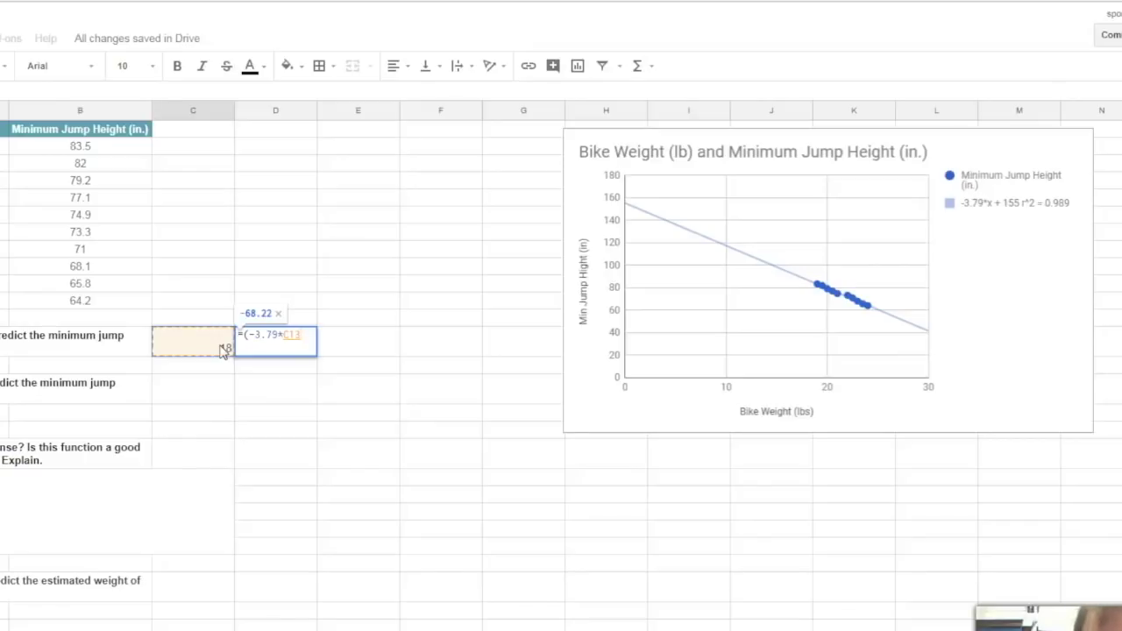
type("+155")
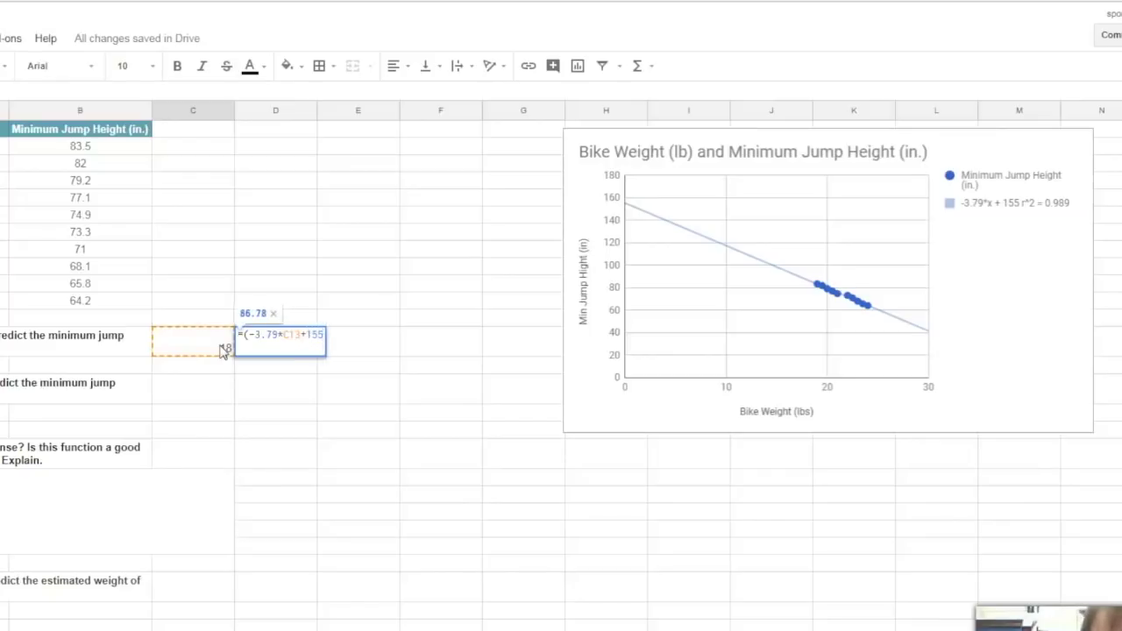
key("Return")
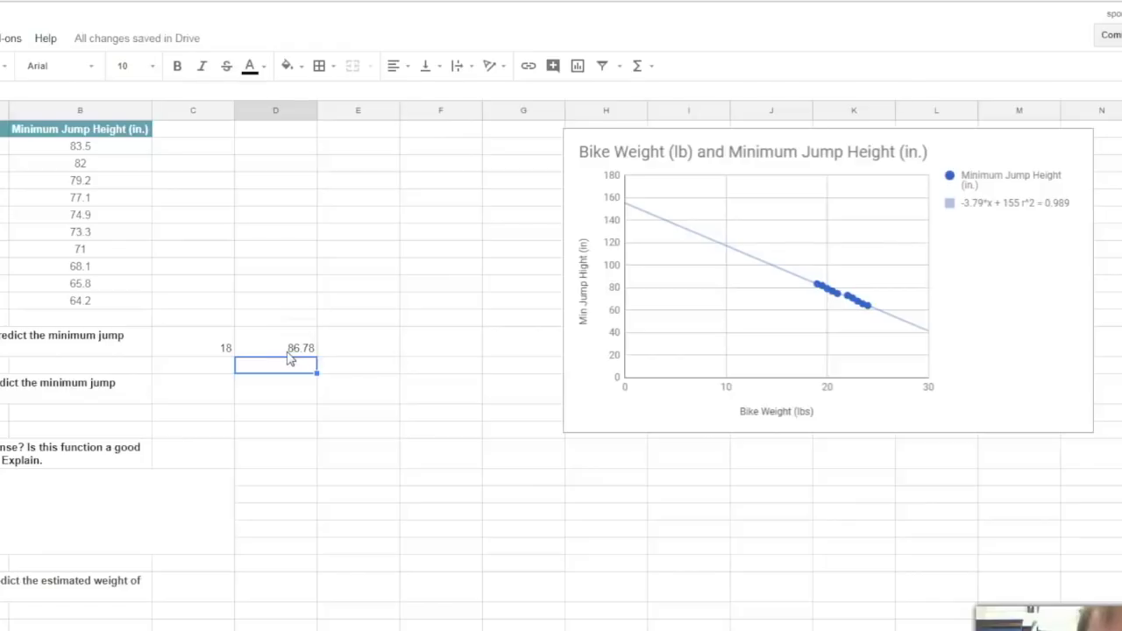
In E13, convert the predicted jump height to feet with =D13/12.
left_click(356, 351)
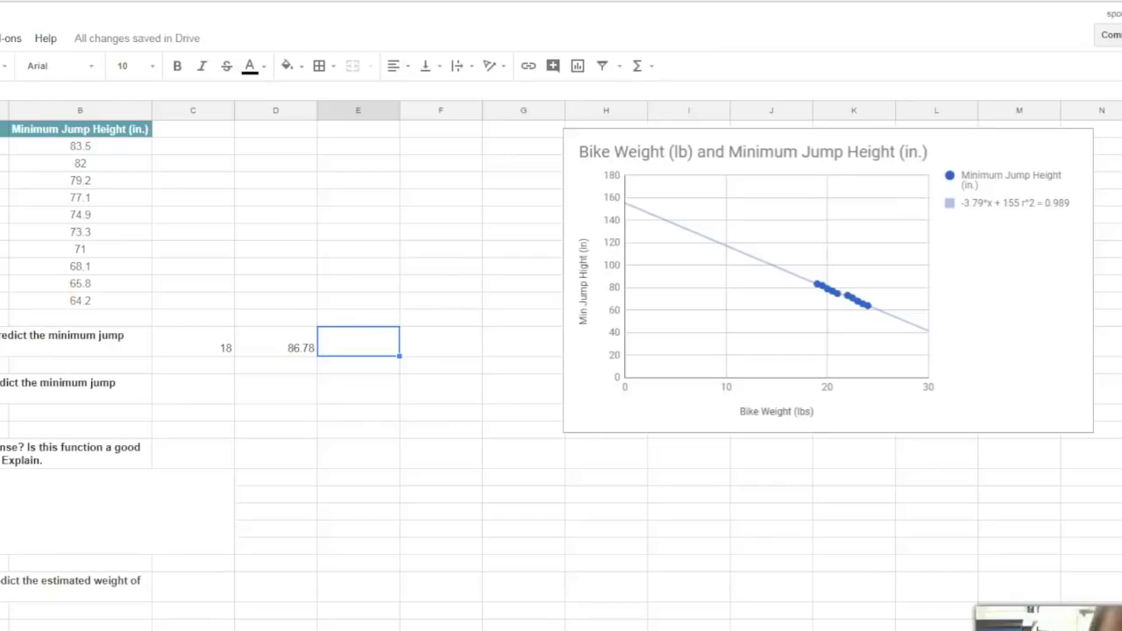
type("=")
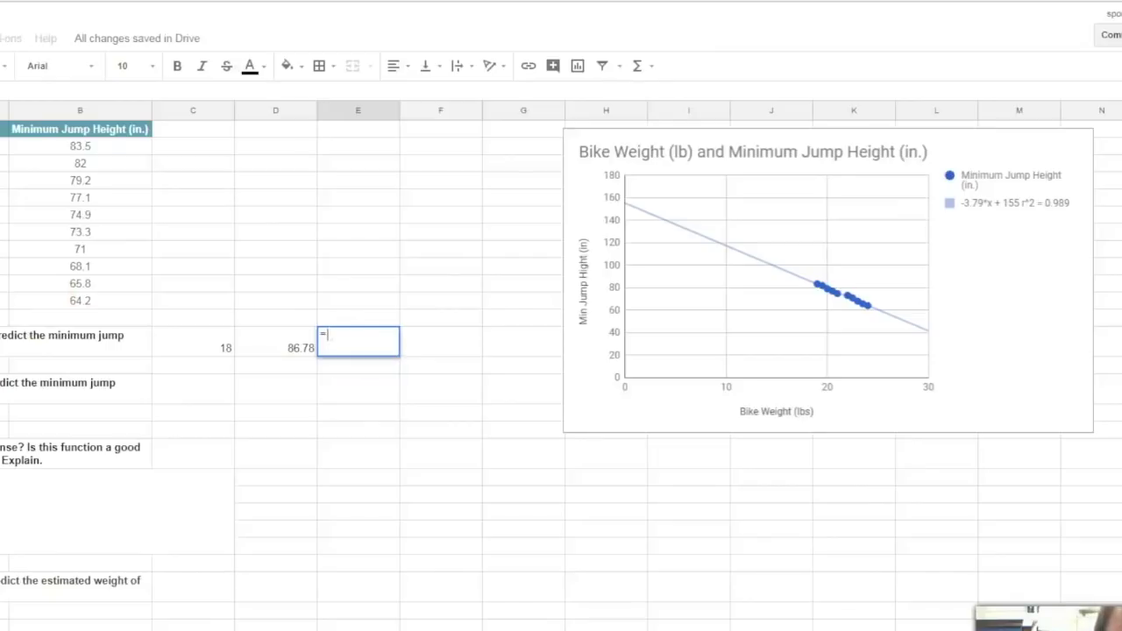
left_click(286, 349)
type("/12")
key("Return")
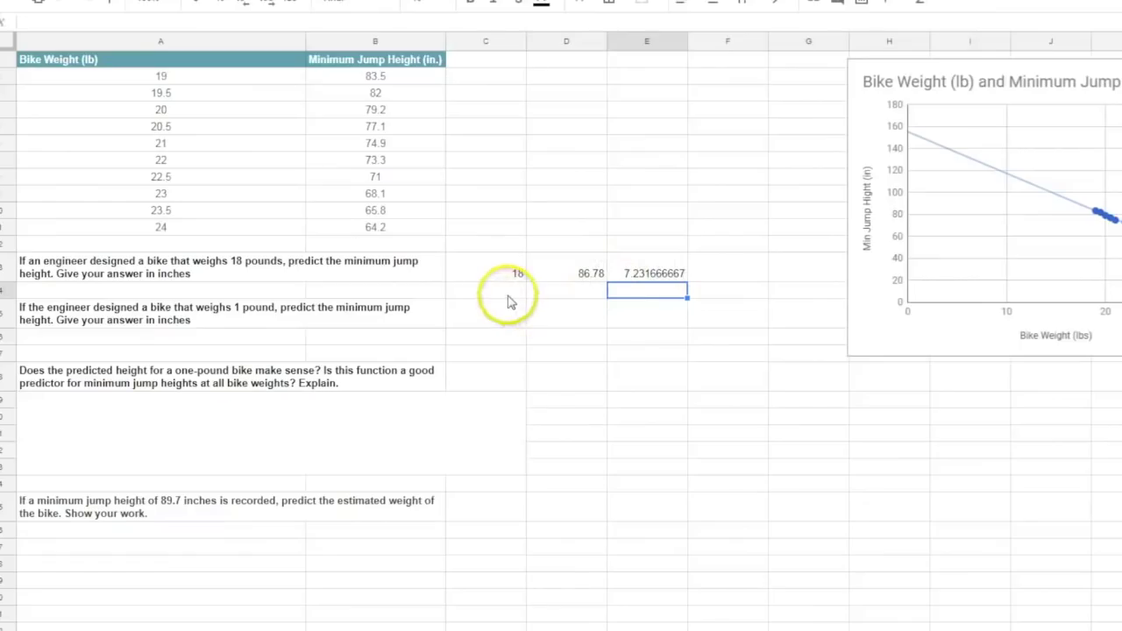
Test the prediction formulas with a bike weight of 10 in C13, and restore the weight to 18.
left_click(216, 352)
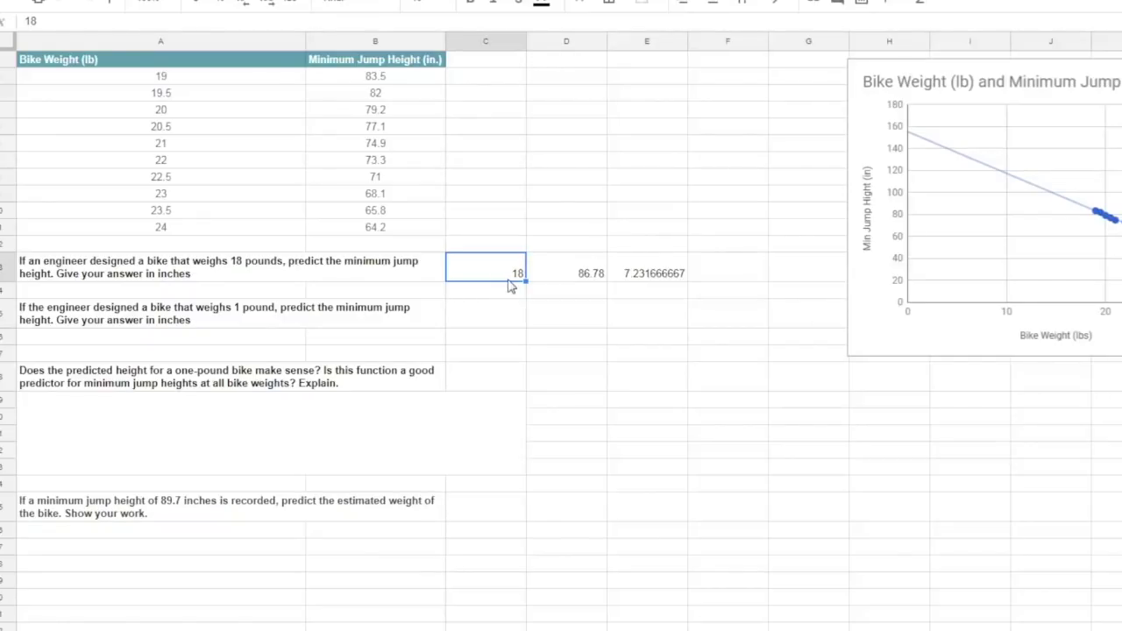
type("10")
key("Return")
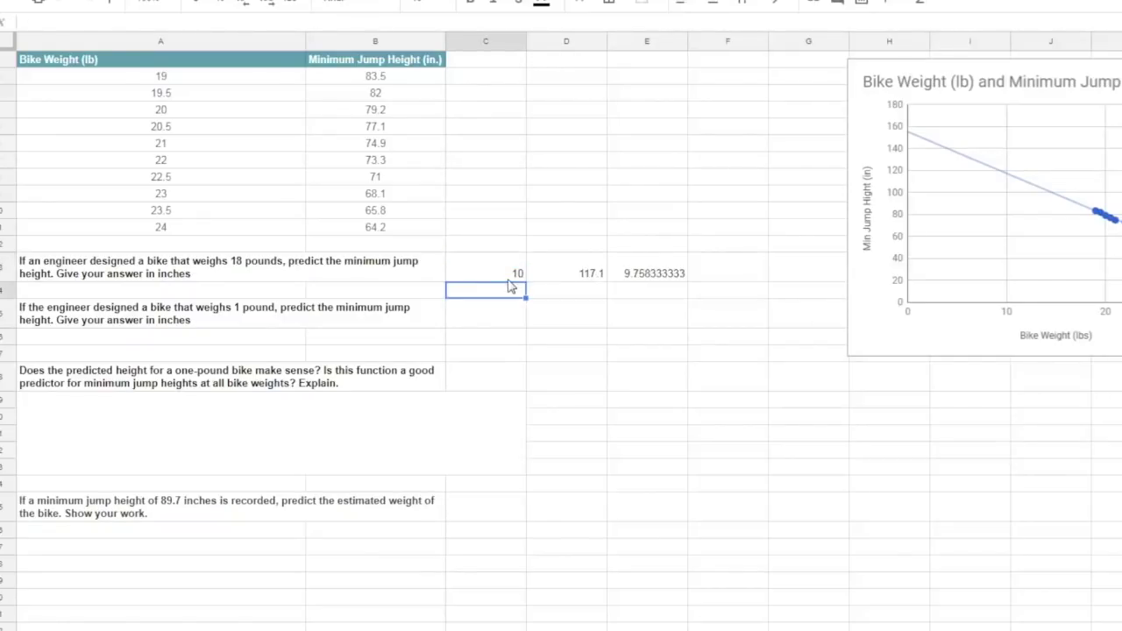
left_click(514, 274)
type("18")
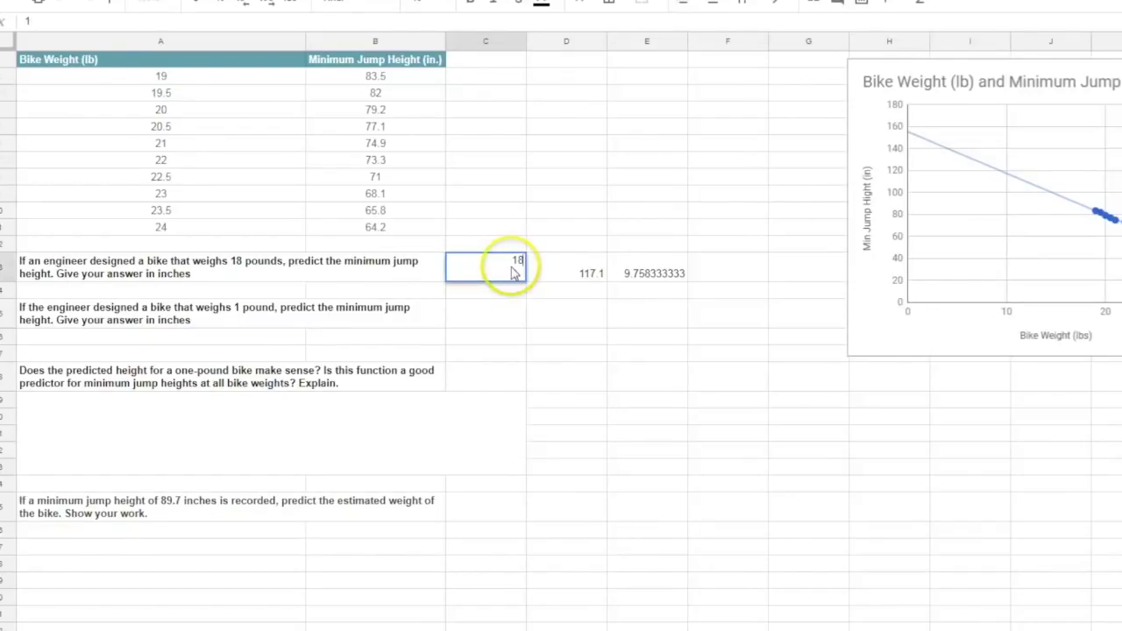
key("Return")
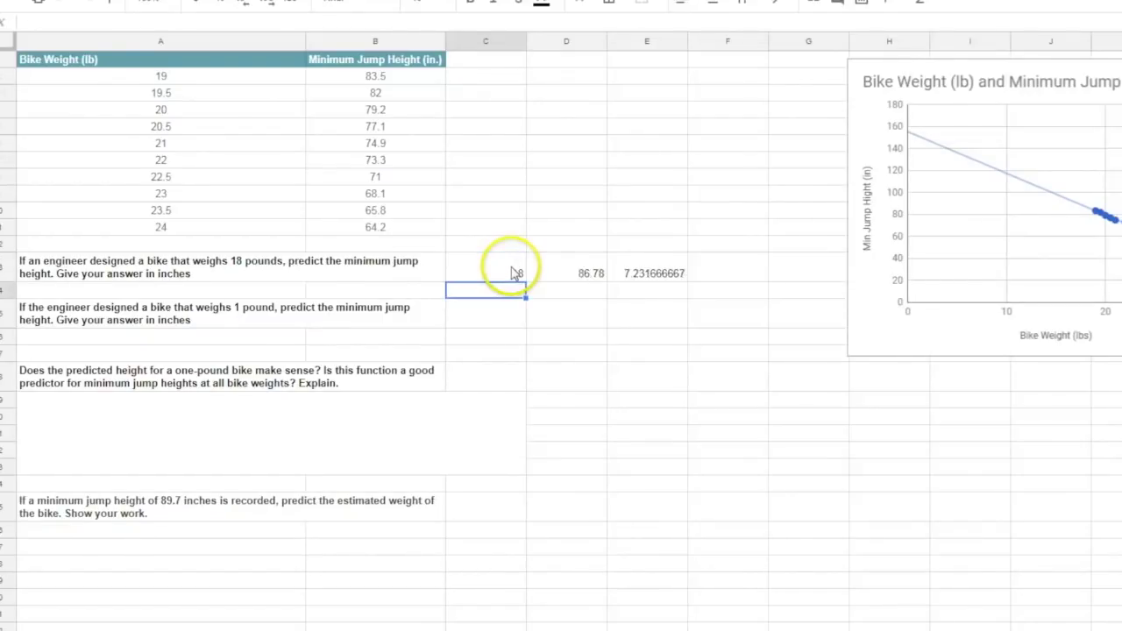
Enter the bike weight 1 in C15 and fill the prediction formula from D13 down to D15.
left_click(487, 317)
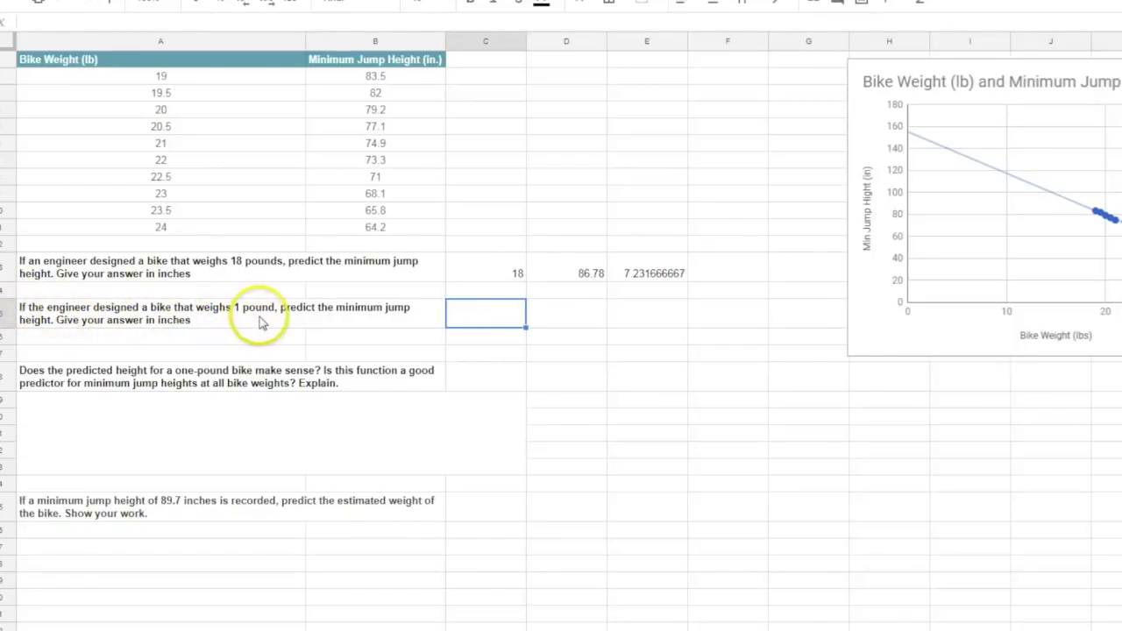
type("1")
left_click(578, 321)
left_click(594, 275)
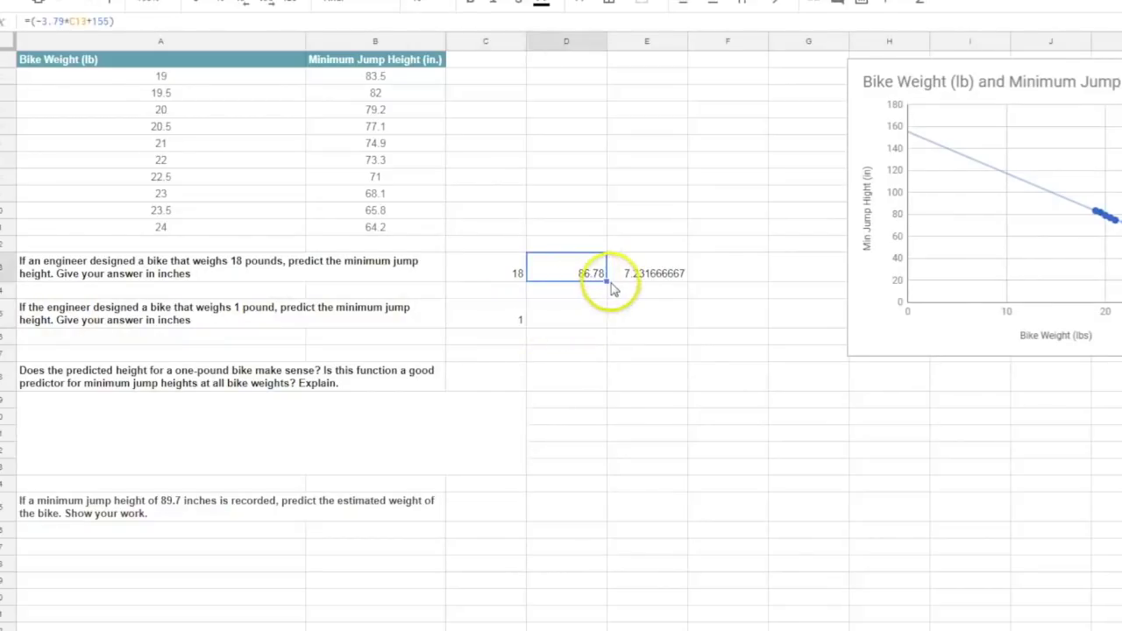
left_click_drag(604, 280, 599, 332)
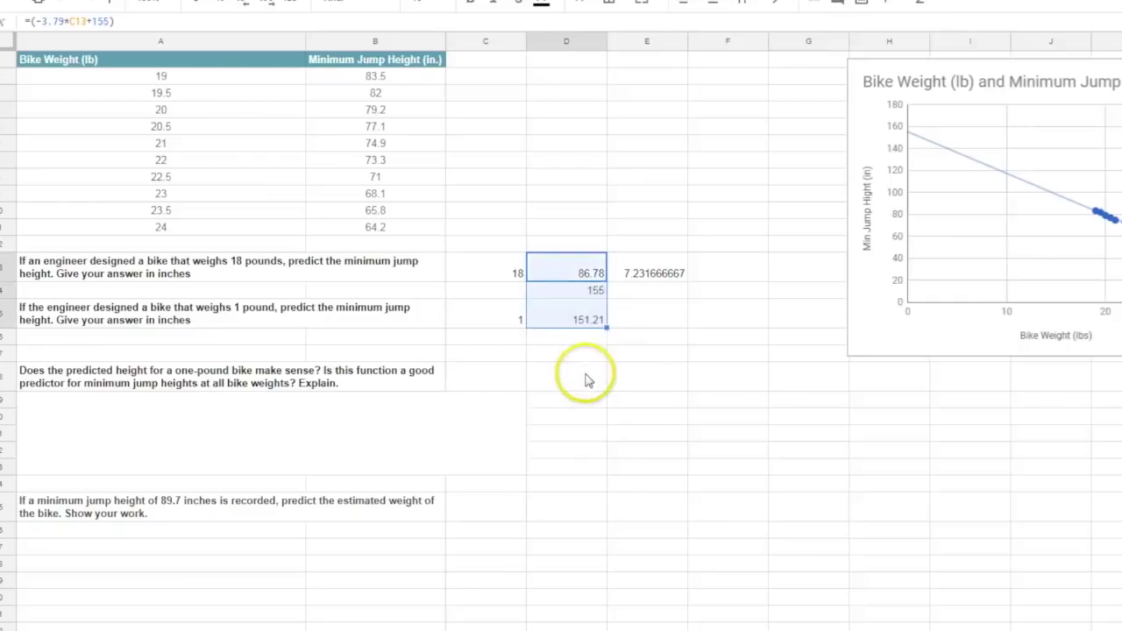
left_click(586, 353)
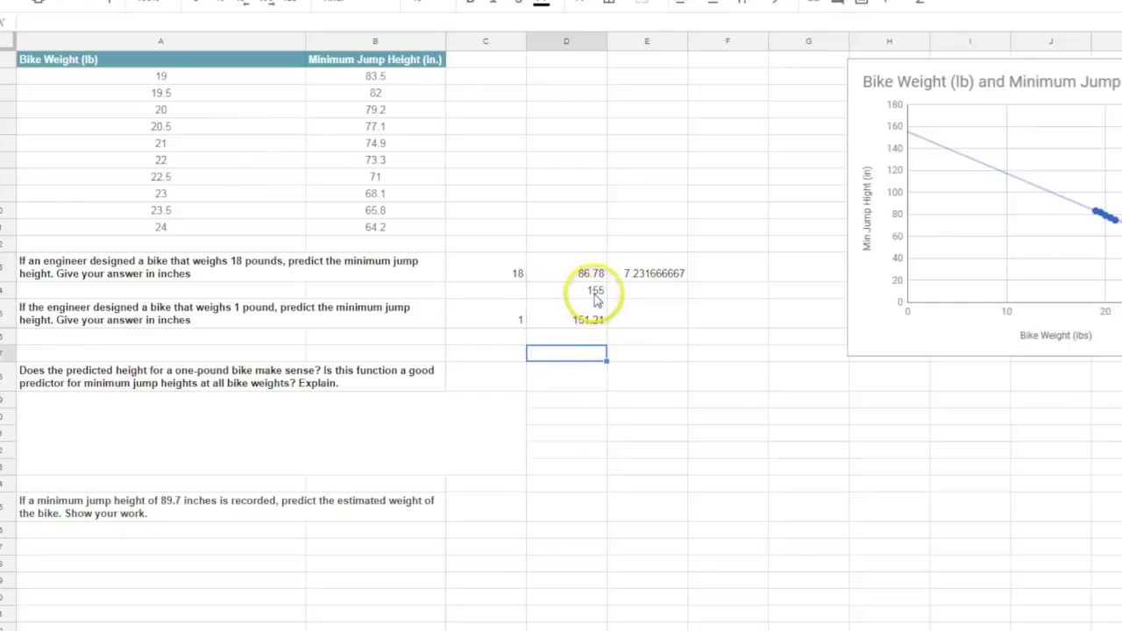
Clear the unneeded prediction formula from D14, between the two answers.
left_click(596, 291)
key("Delete")
left_click(576, 318)
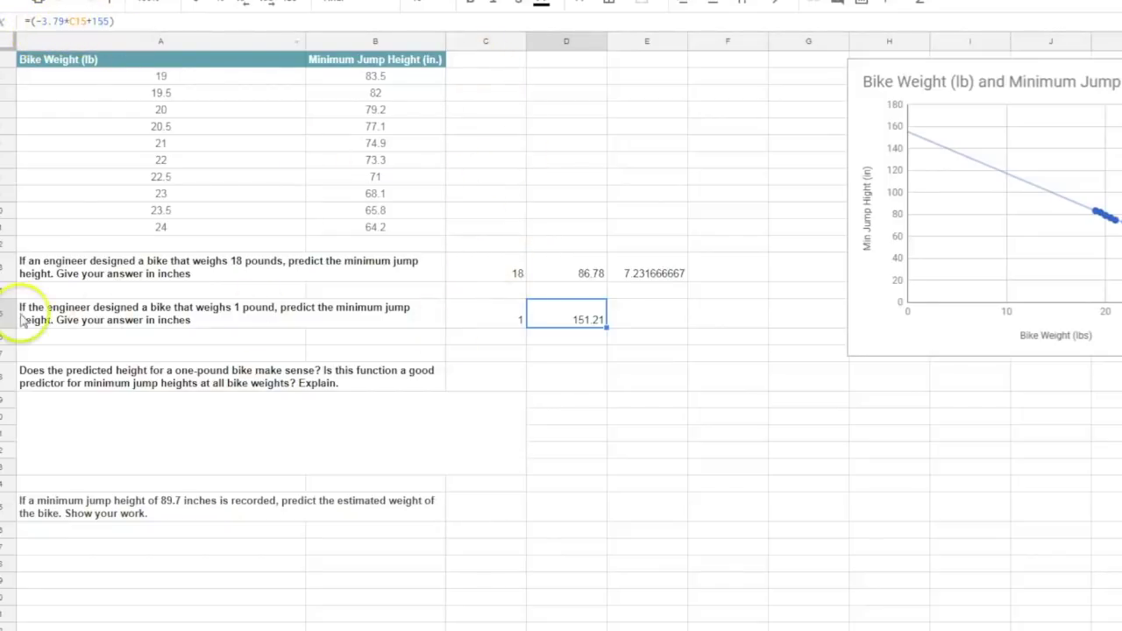
Fill the feet conversion formula from E13 down to E15 and clear the unneeded copy in E14.
left_click(642, 318)
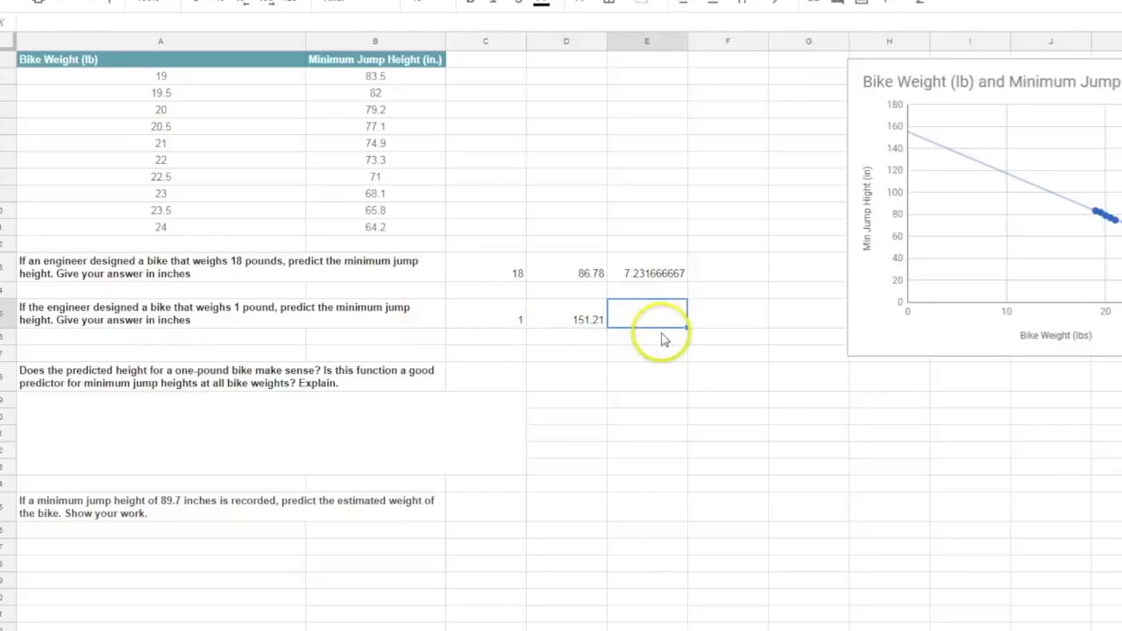
left_click(688, 278)
left_click_drag(687, 281, 694, 305)
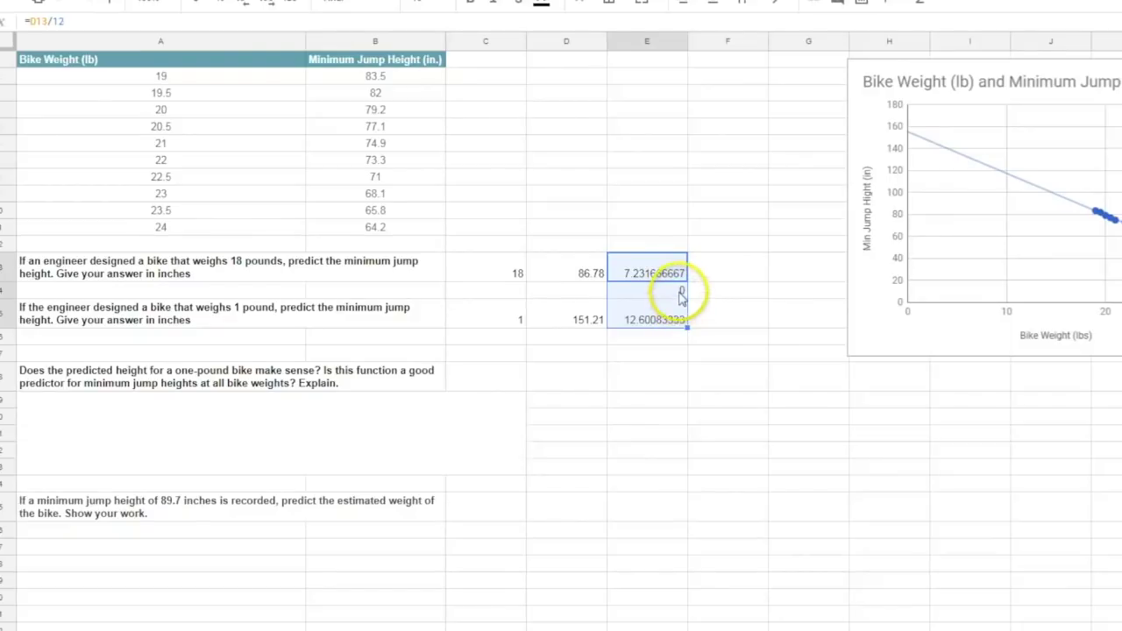
left_click(681, 297)
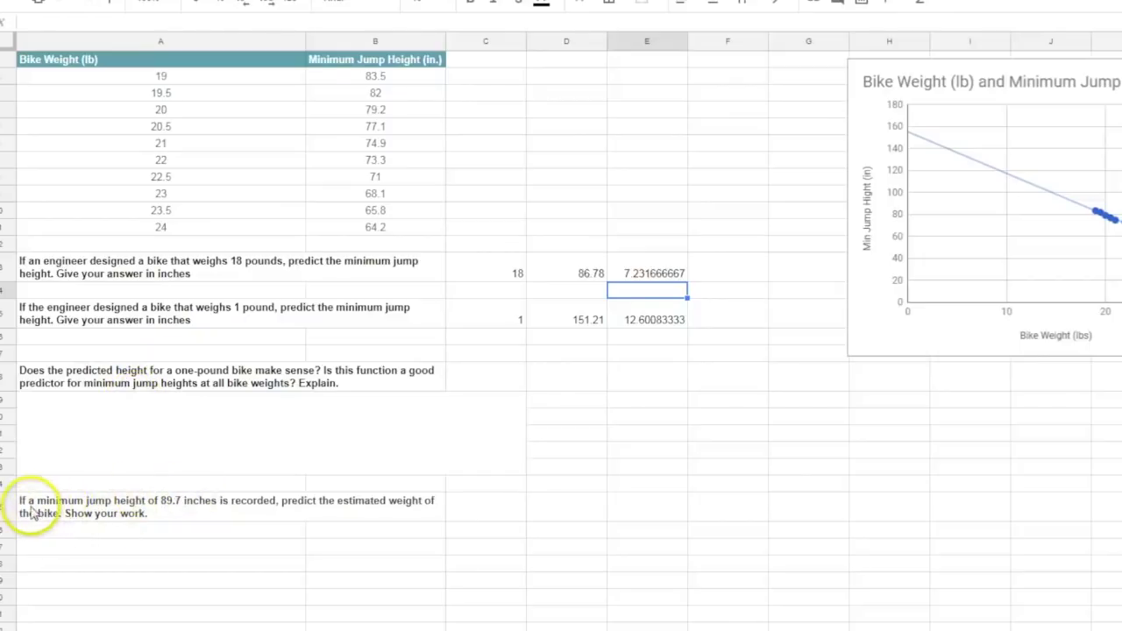
left_click(44, 383)
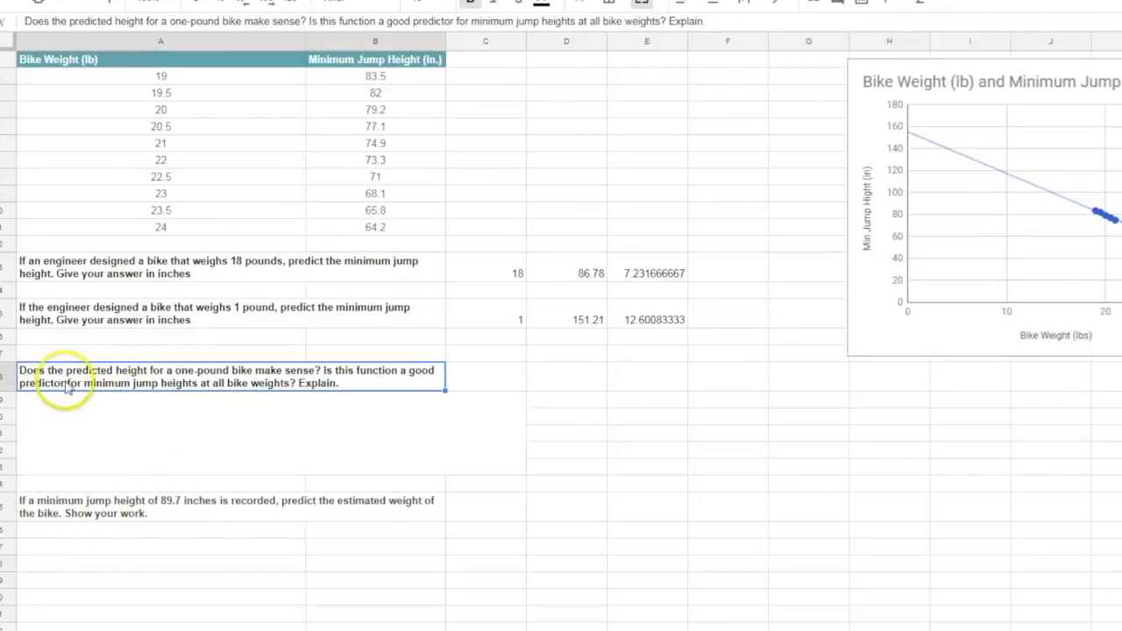
Enter the recorded minimum jump height 89.7 in C25, beside the bike weight estimation question.
left_click(82, 462)
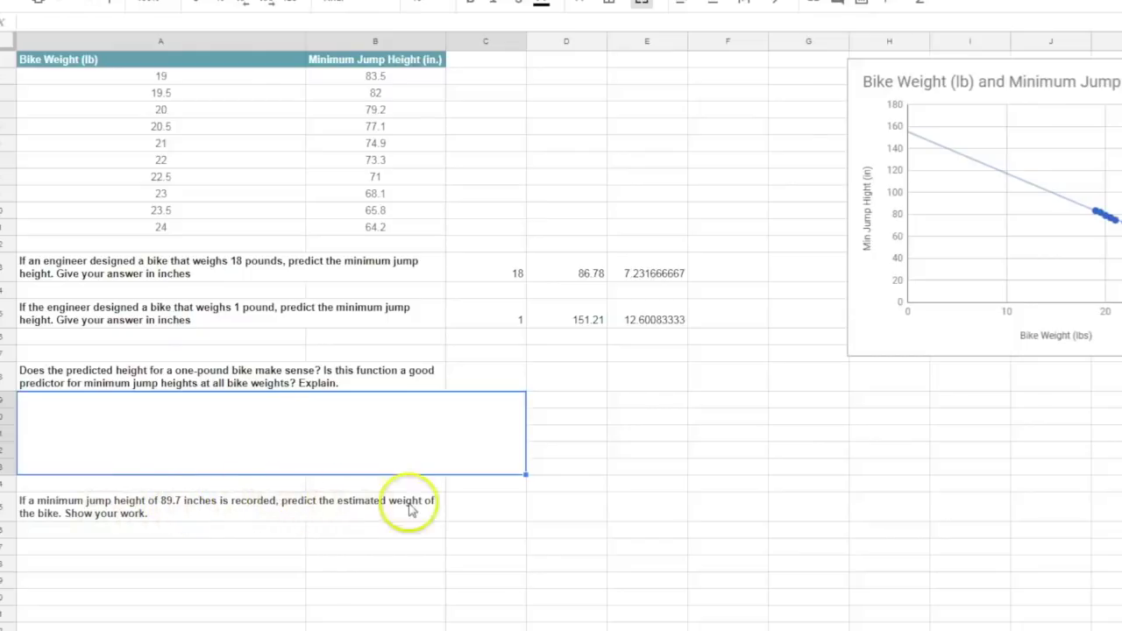
left_click(589, 512)
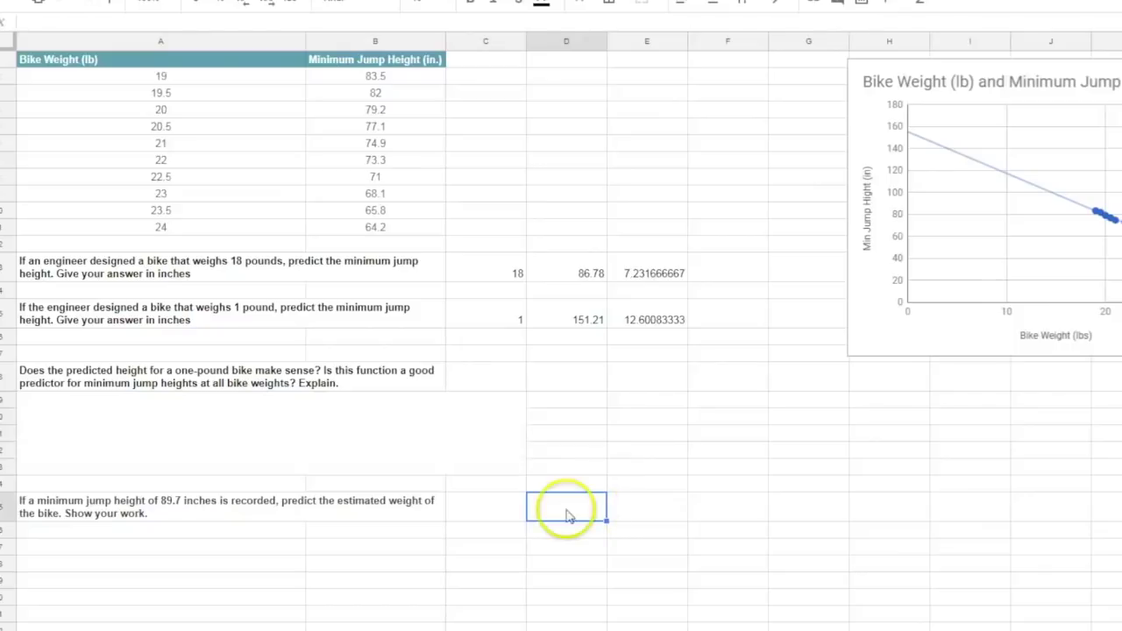
left_click(515, 518)
type("89.7")
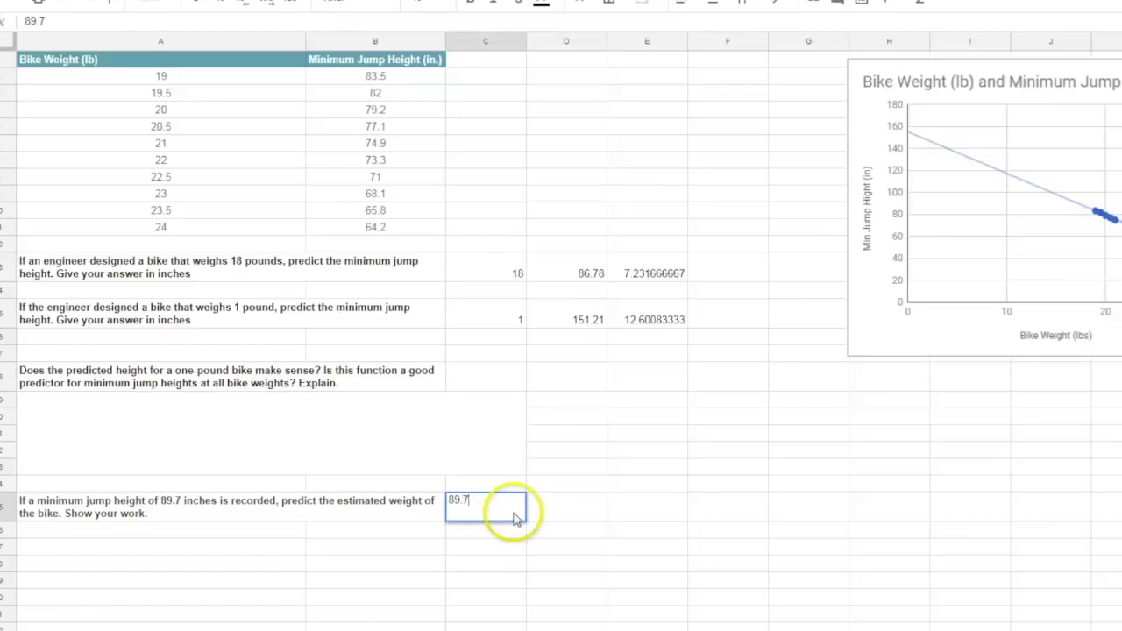
key("Tab")
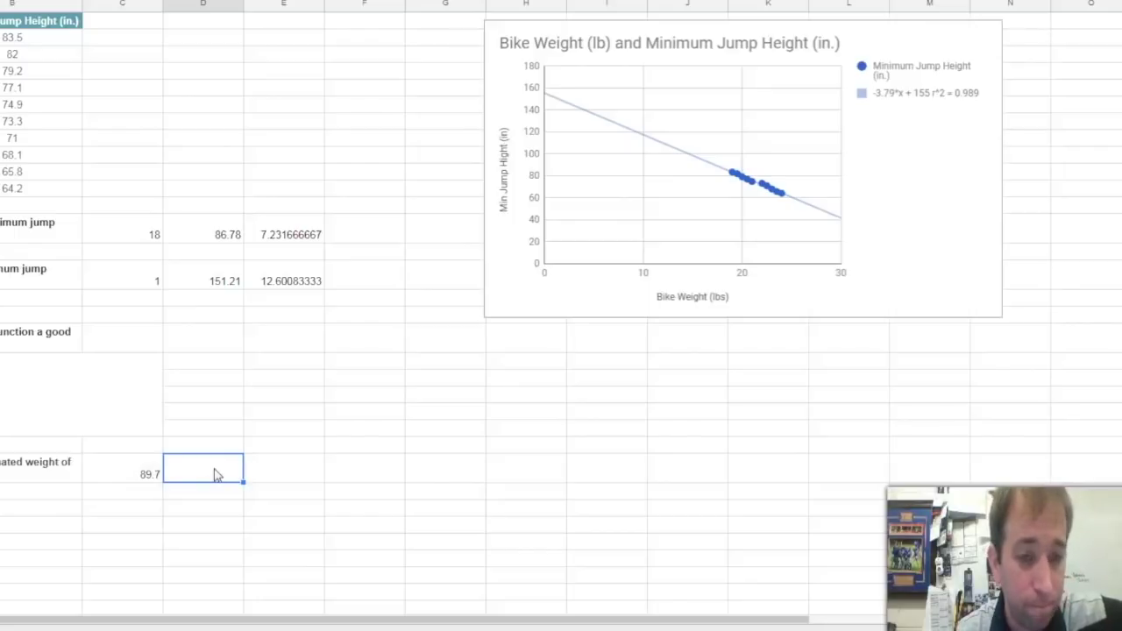
Enter the formula =(C25-155)/-3.79 in D25 to estimate the bike weight from the jump height.
type("=")
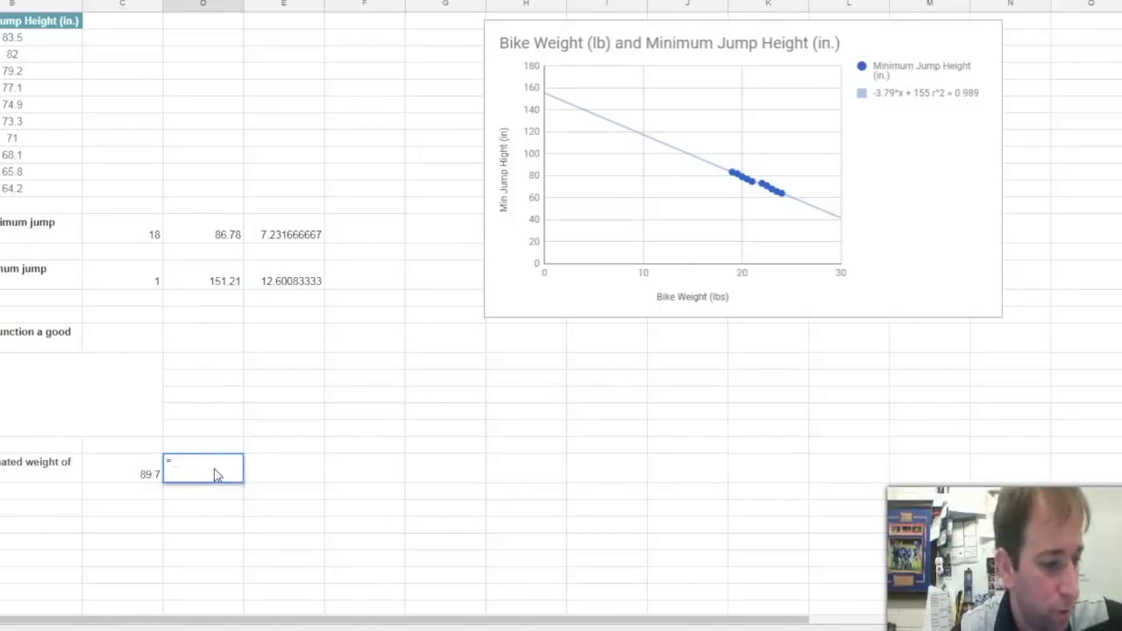
left_click(149, 476)
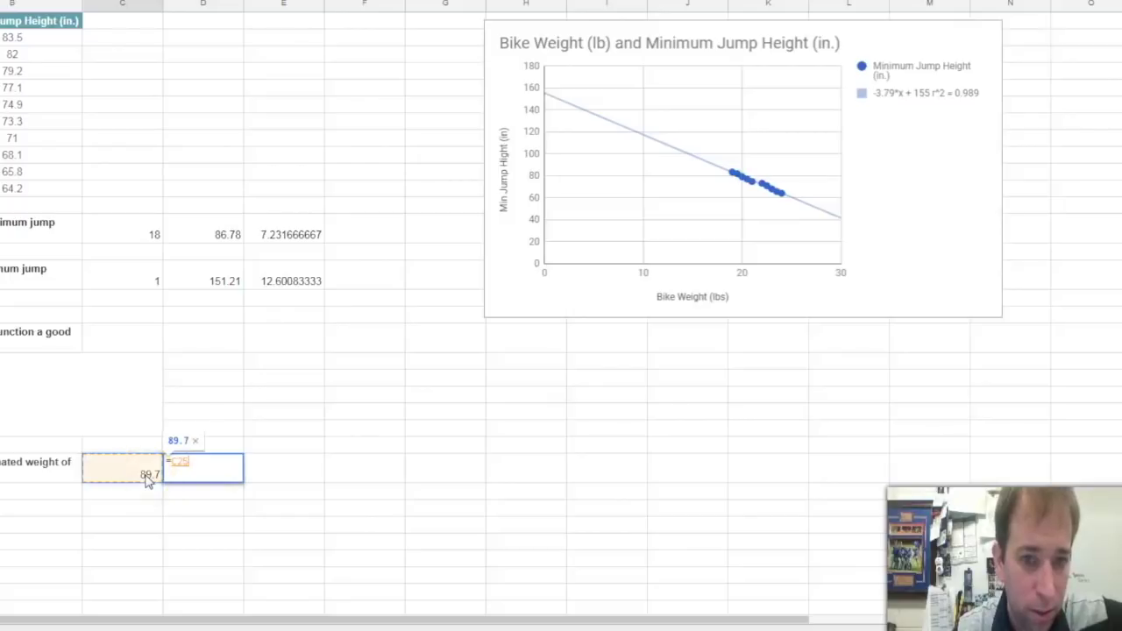
type("--155")
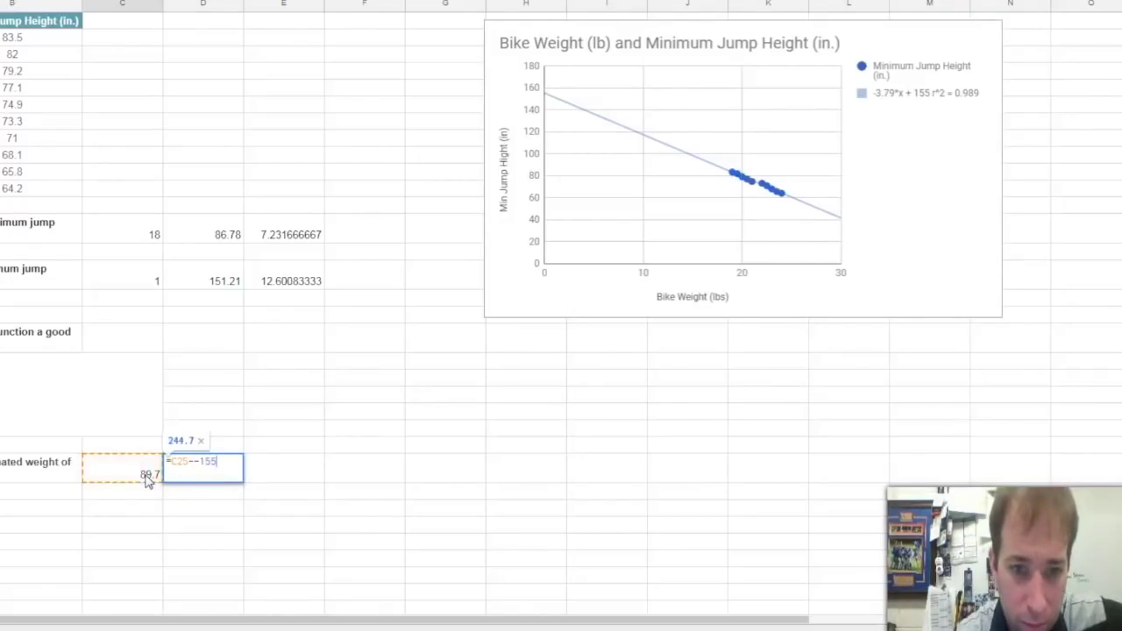
left_click(107, 441)
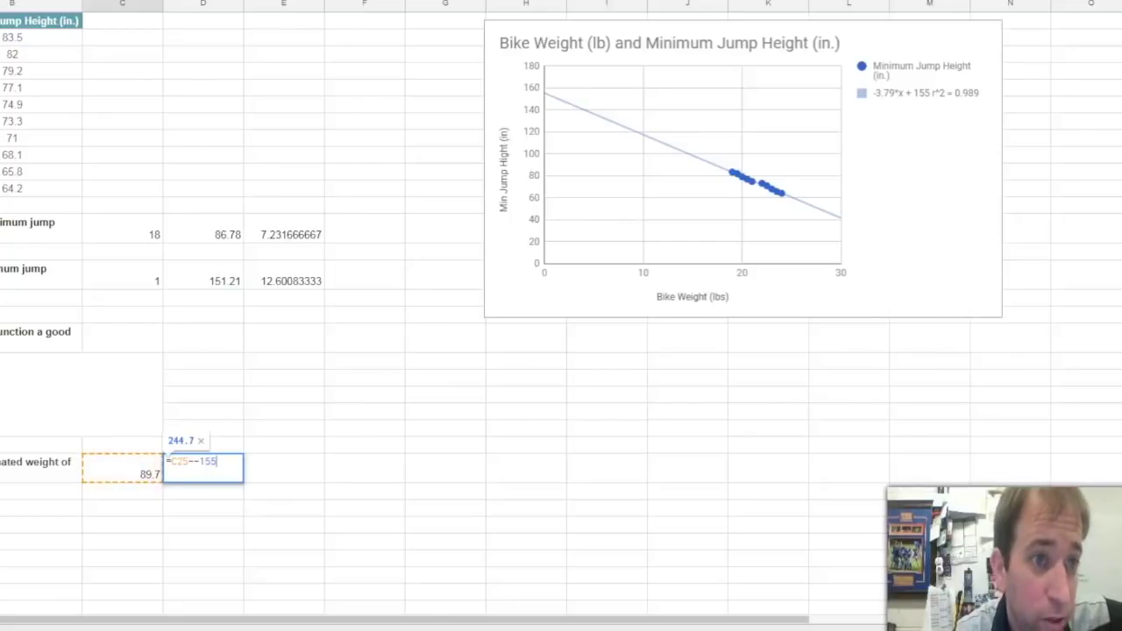
key("BackSpace")
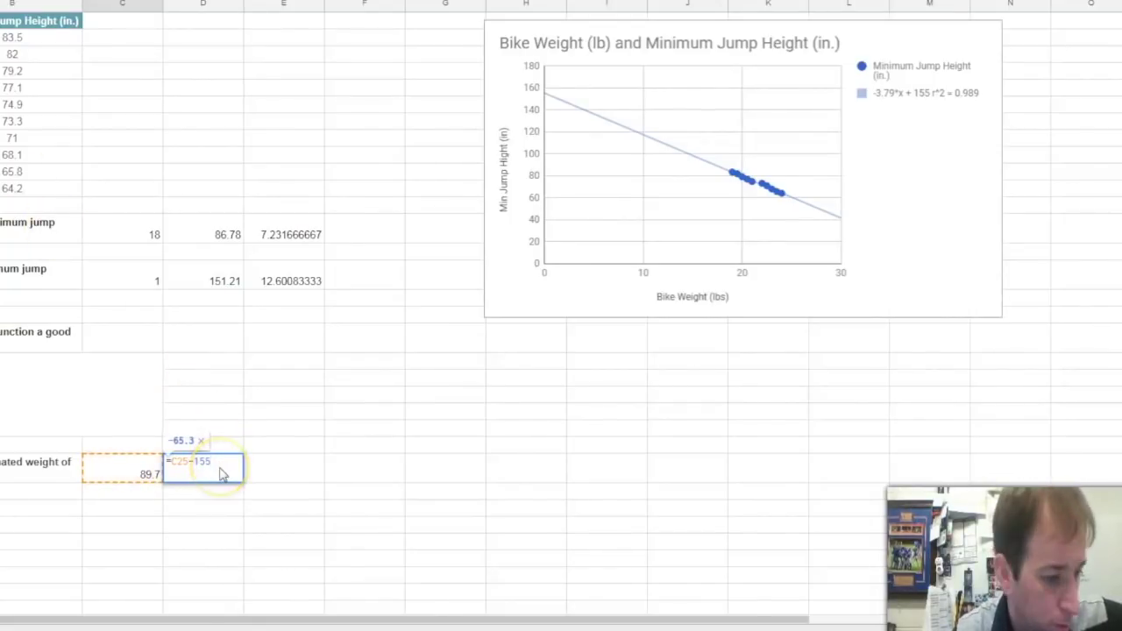
type(")")
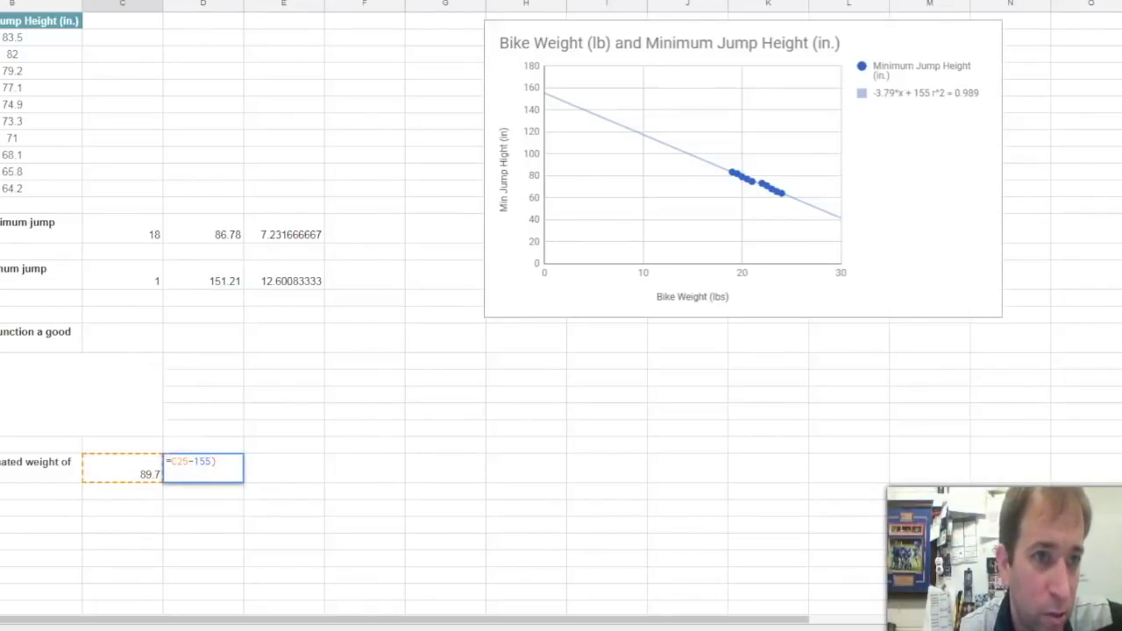
type("(")
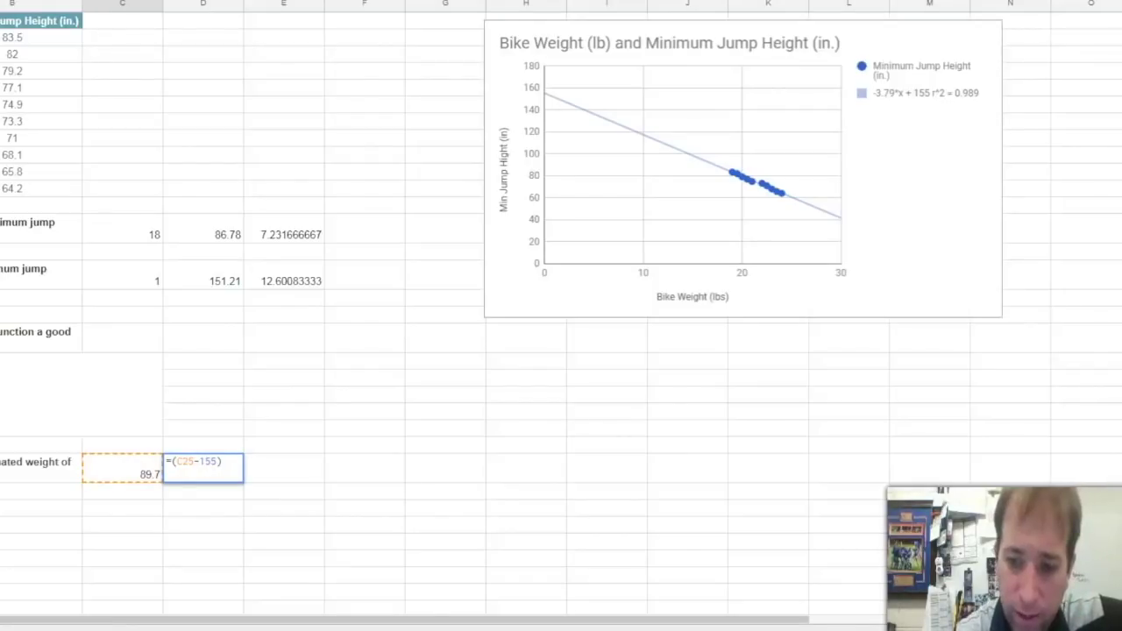
type("/-")
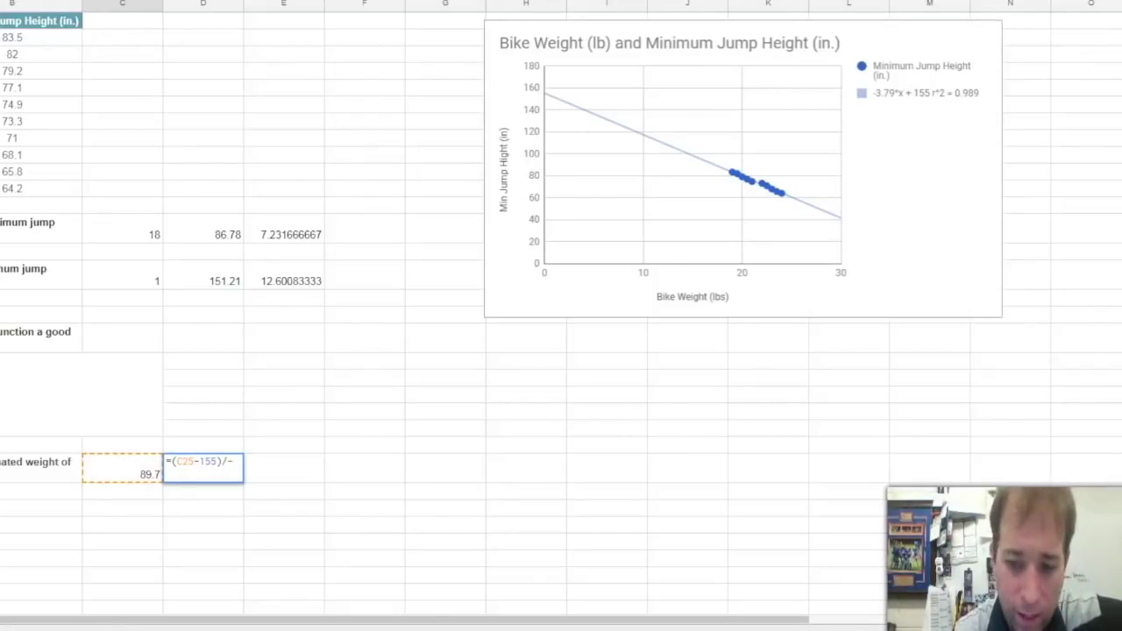
type("3.79")
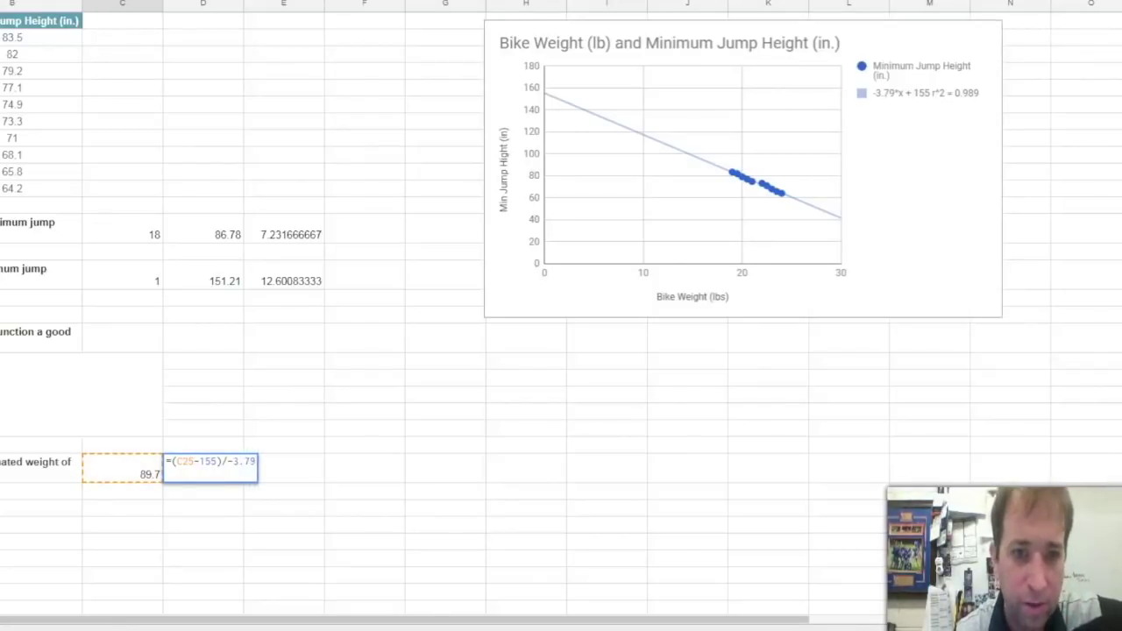
key("Return")
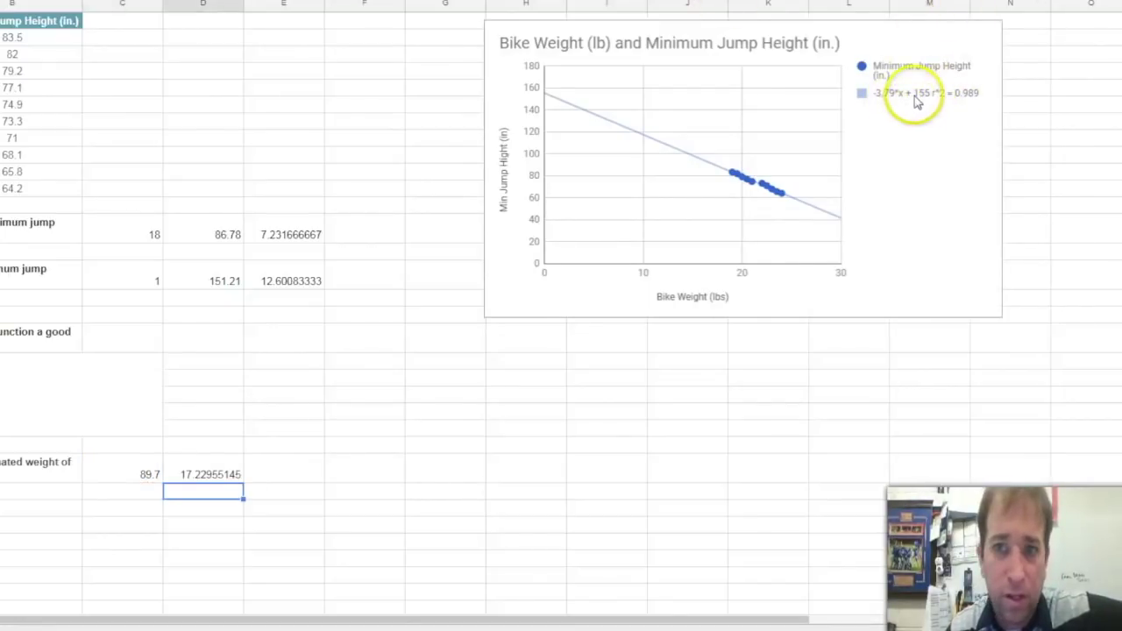
Test the bike weight formula with a jump height of 60 in C25, and restore the height to 89.7.
left_click(143, 478)
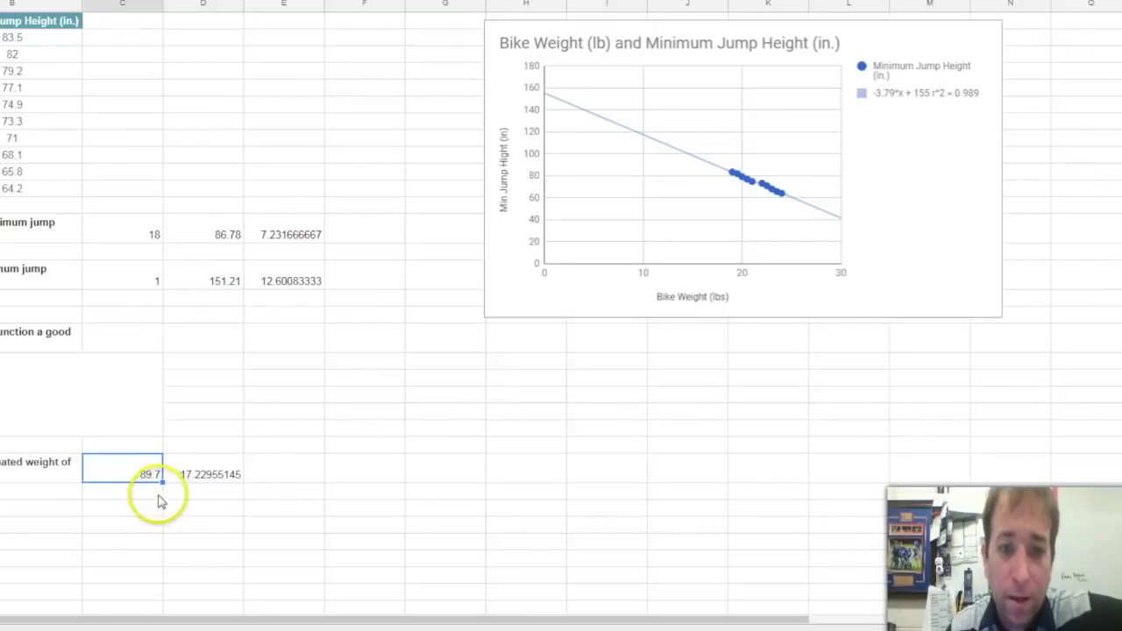
left_click(214, 478)
left_click(148, 477)
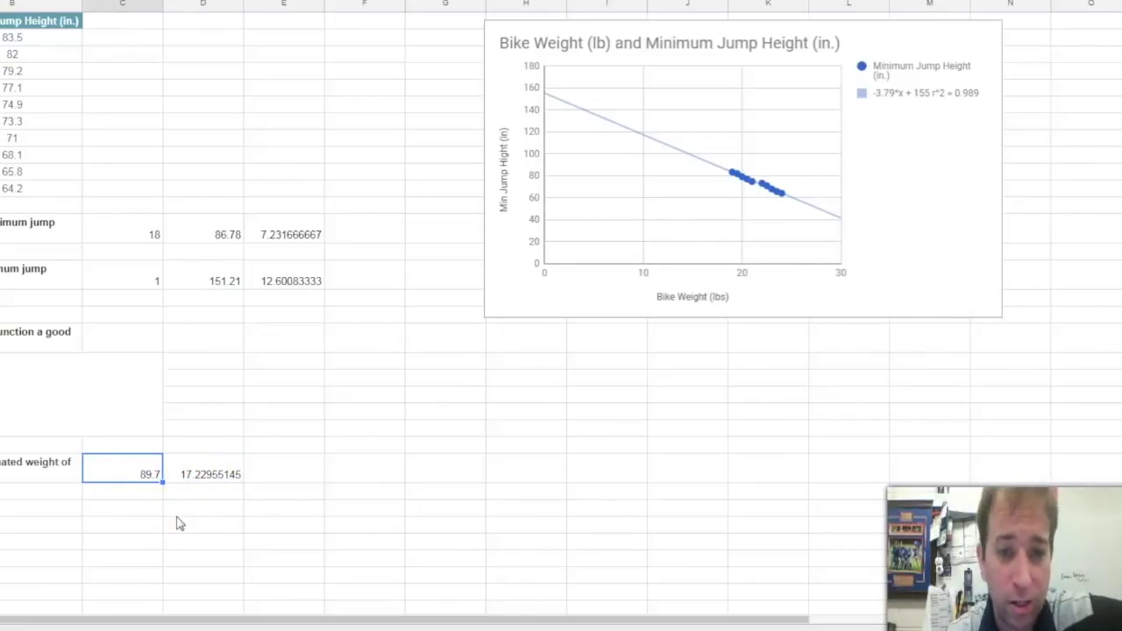
type("60")
key("Return")
key("Up")
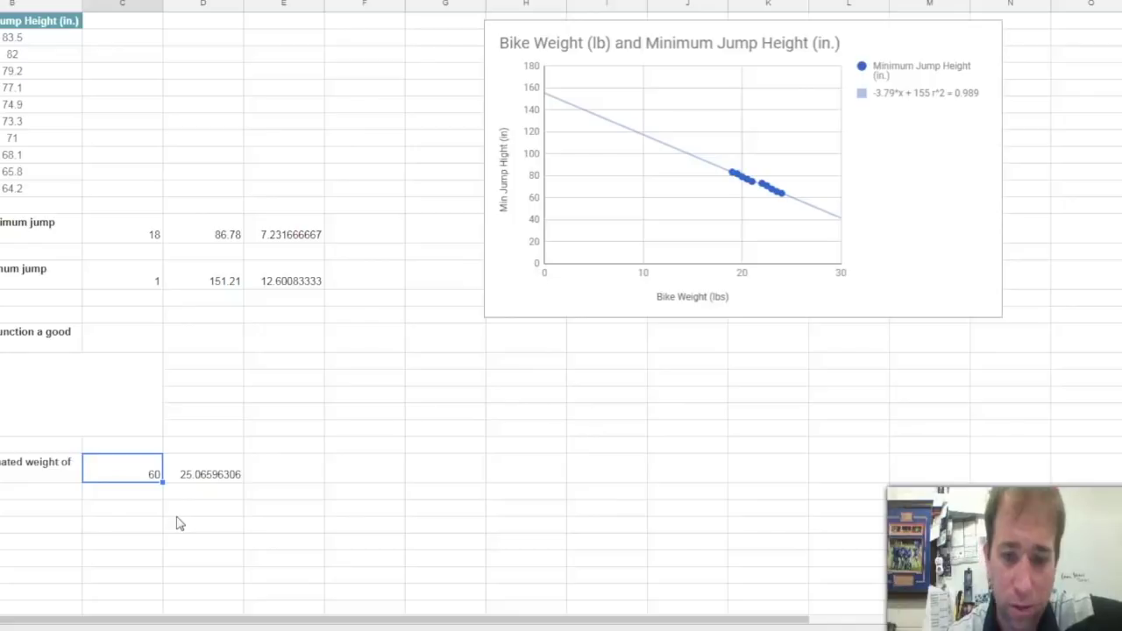
type("89.7")
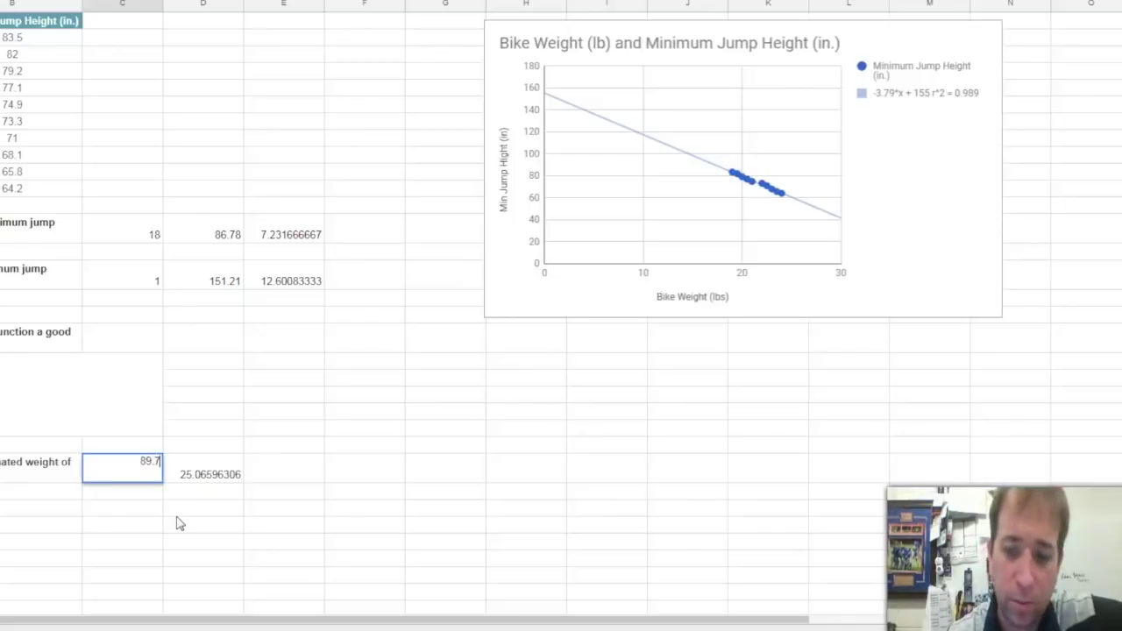
key("Return")
key("Up")
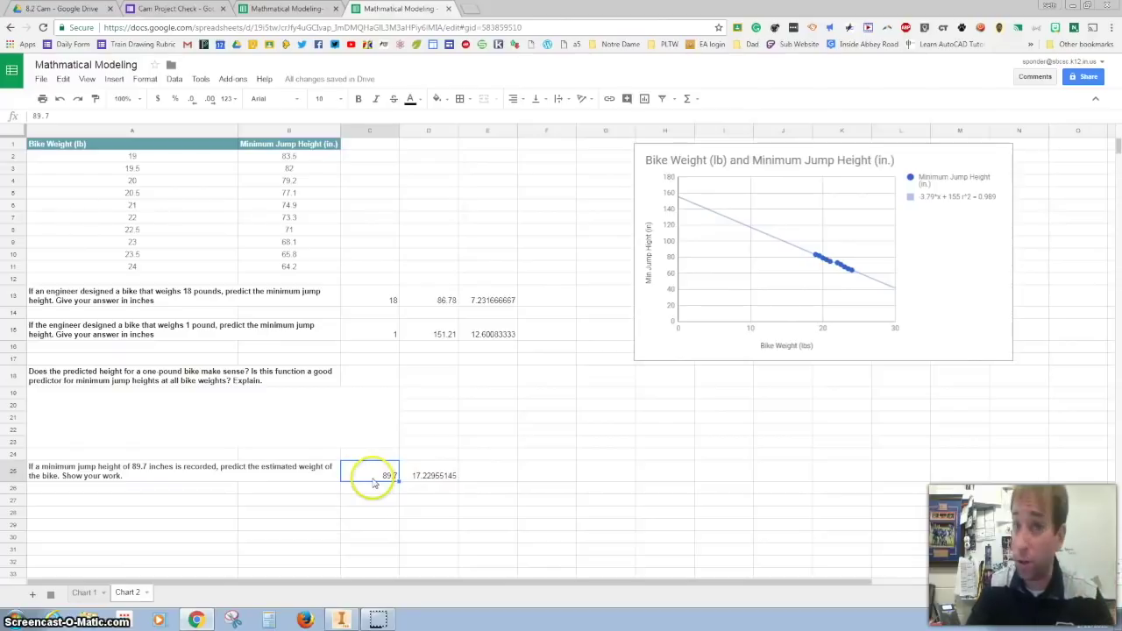
left_click(425, 474)
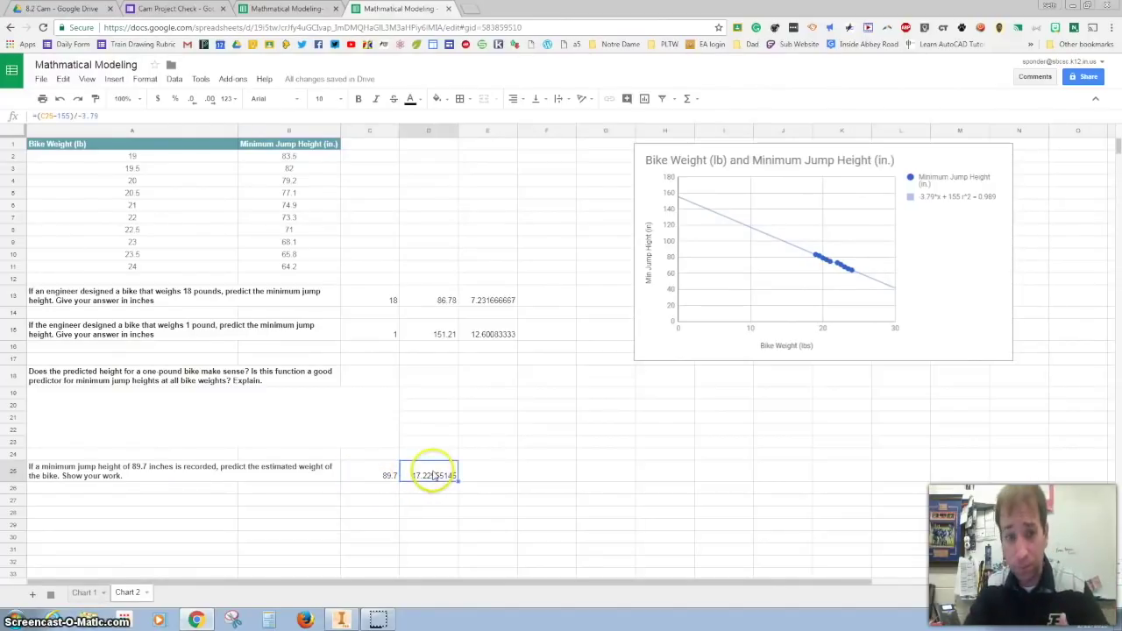
left_click(484, 456)
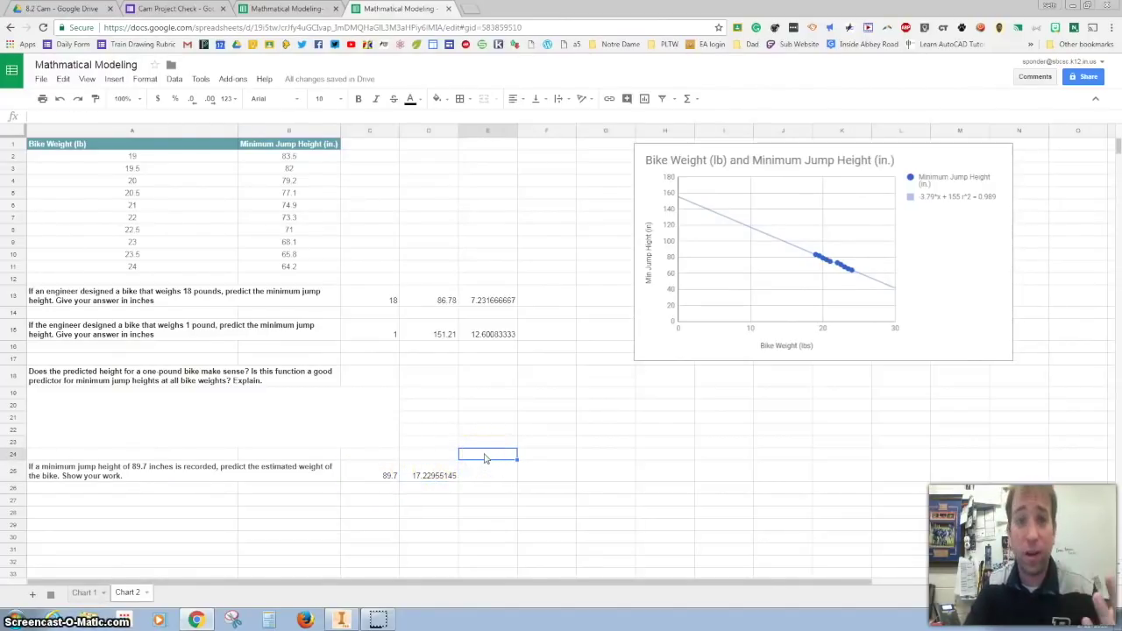